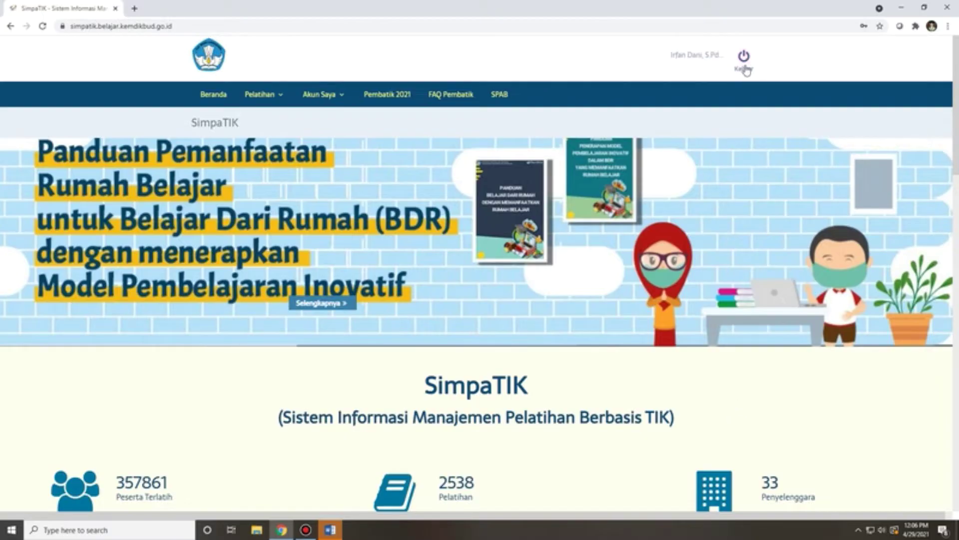
Sign out of the SimpaTIK account and reload simpatik.belajar.kemdikbud.go.id
click(743, 59)
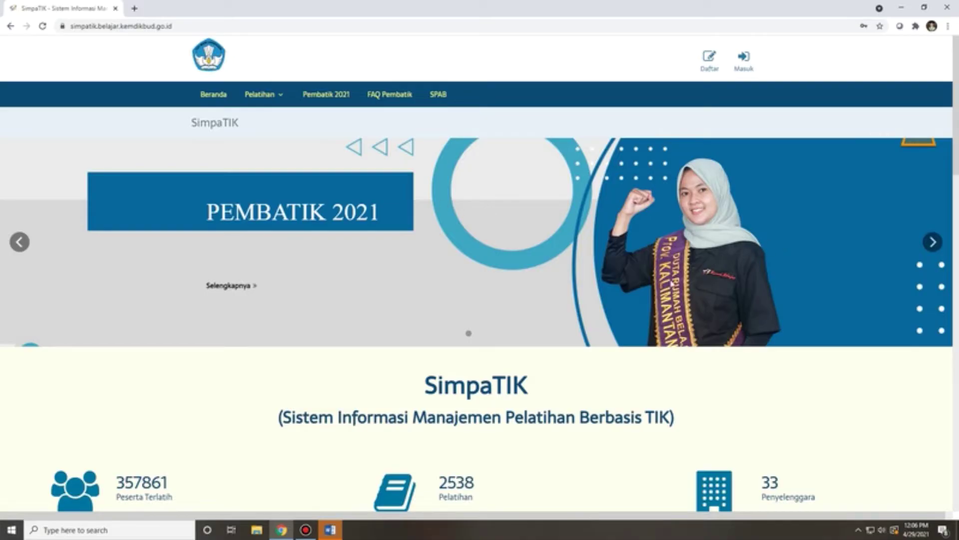
click(263, 94)
click(120, 28)
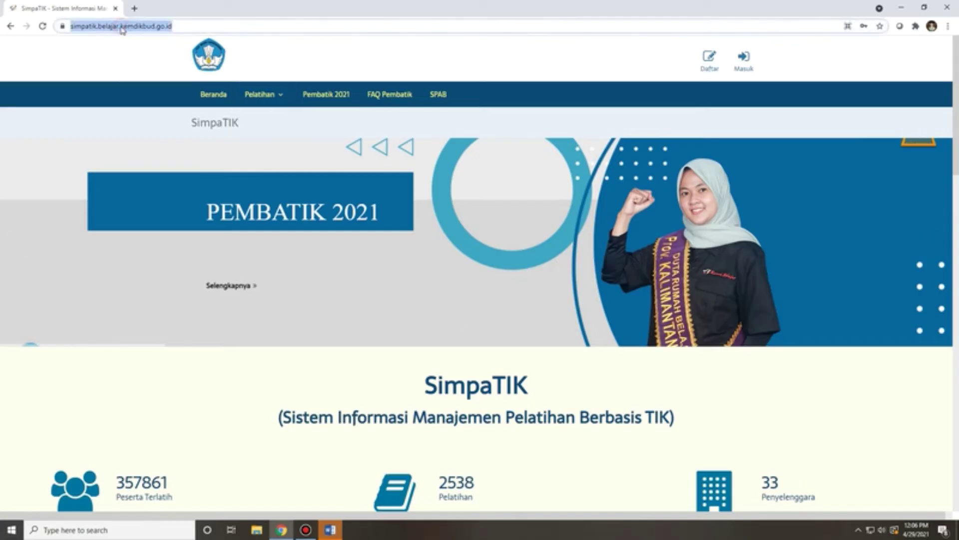
key(Return)
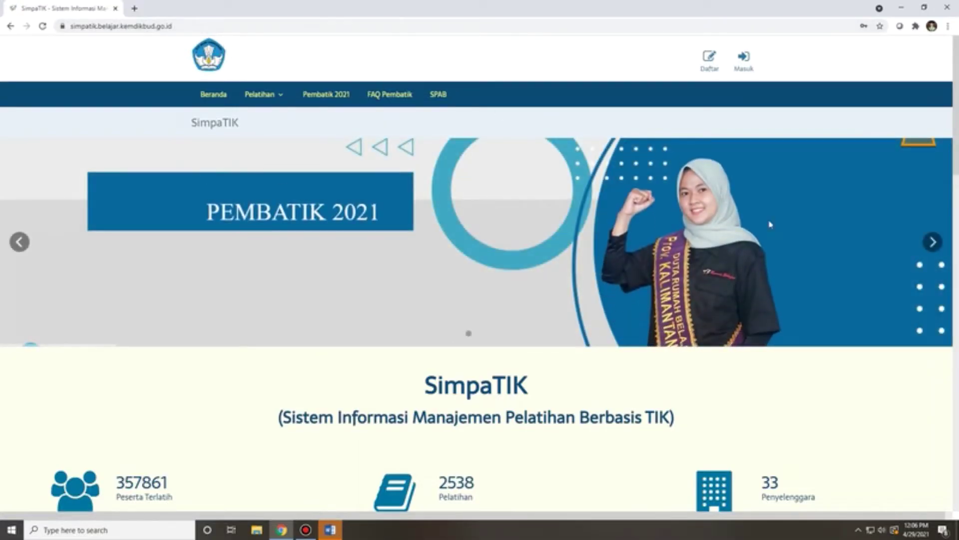
Sign back in to SimpaTIK and open the Pelatihan Saya training list
click(743, 59)
click(554, 206)
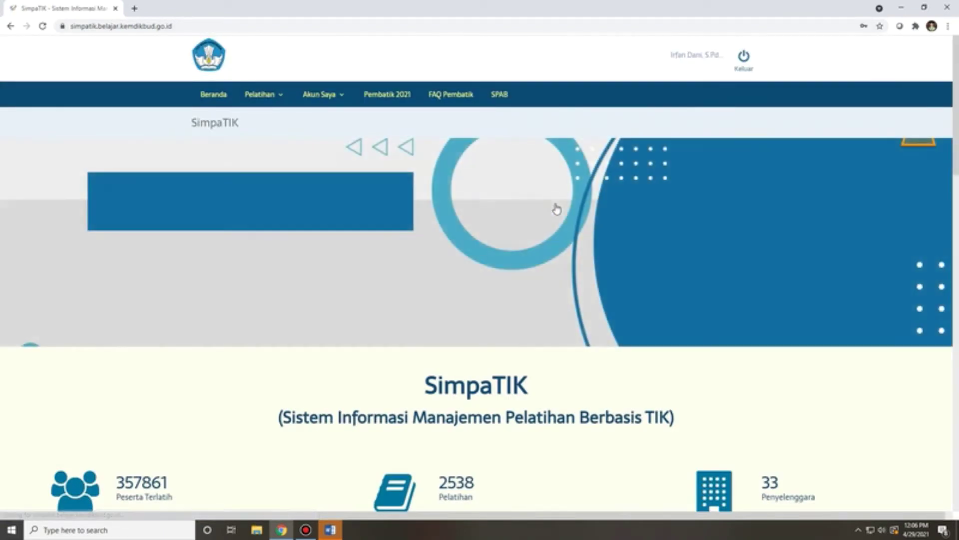
click(252, 104)
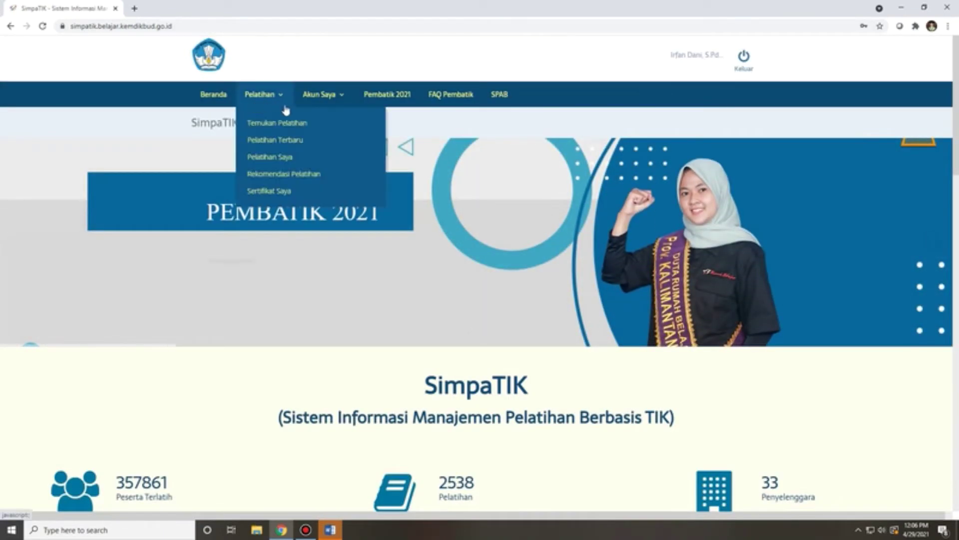
click(287, 163)
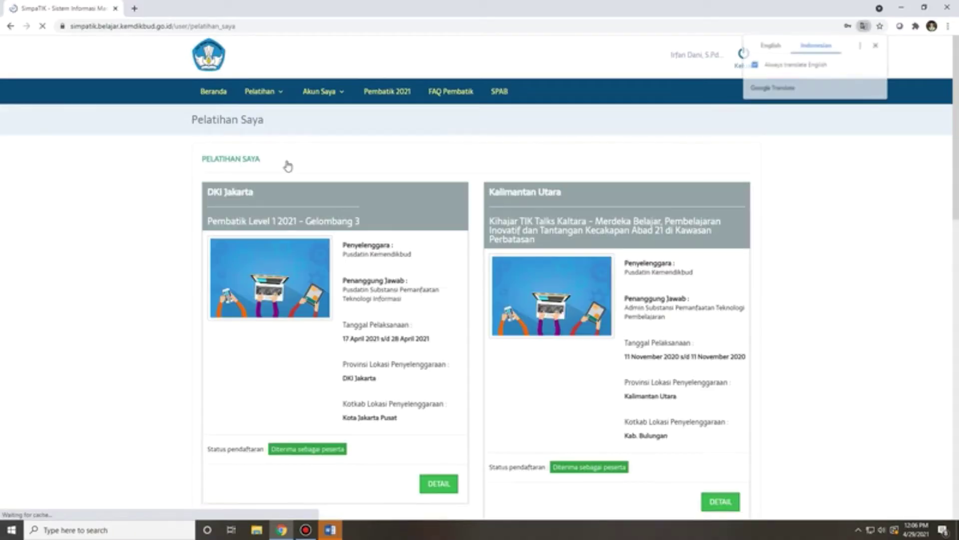
Open the details of Pembatik Level 1 2021 - Gelombang 3 and enter its class
scroll(407, 197, down, 1)
scroll(409, 201, down, 1)
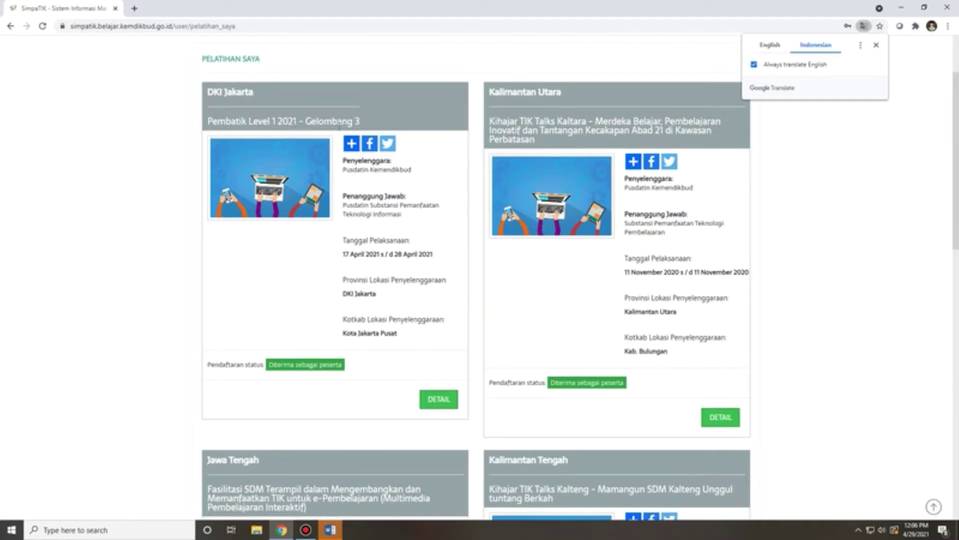
click(444, 406)
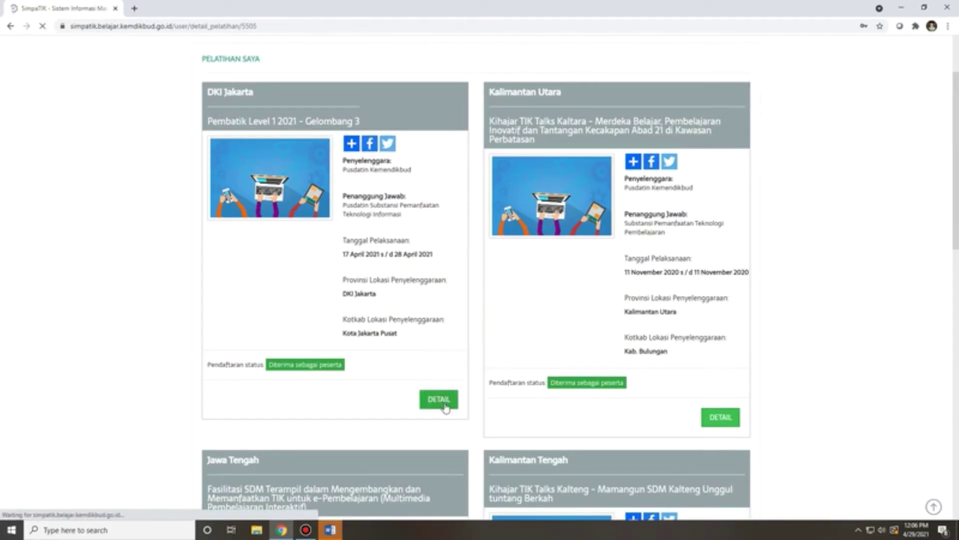
scroll(598, 244, down, 1)
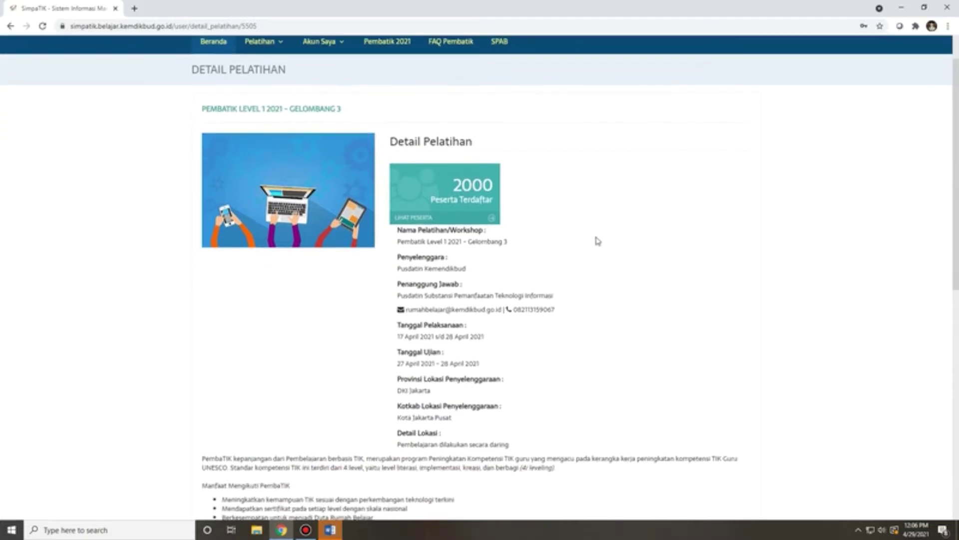
scroll(511, 219, down, 8)
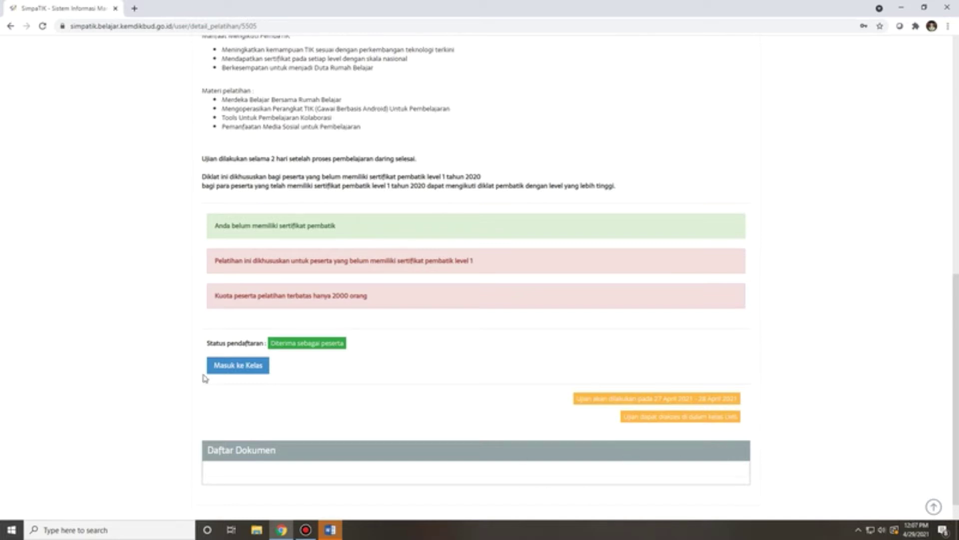
click(217, 368)
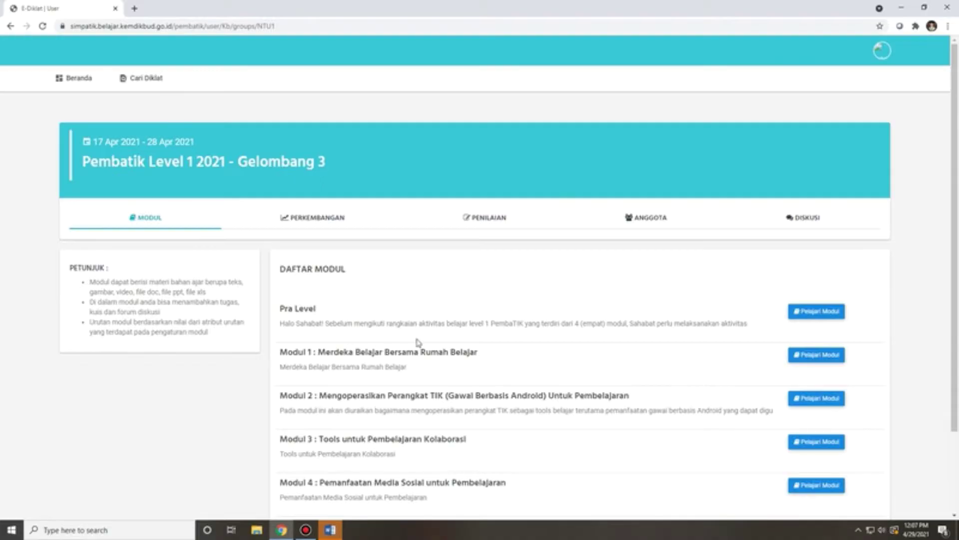
View the Pra Level and Ujian Akhir Level 1 modules, returning to the class's module list
scroll(418, 342, down, 2)
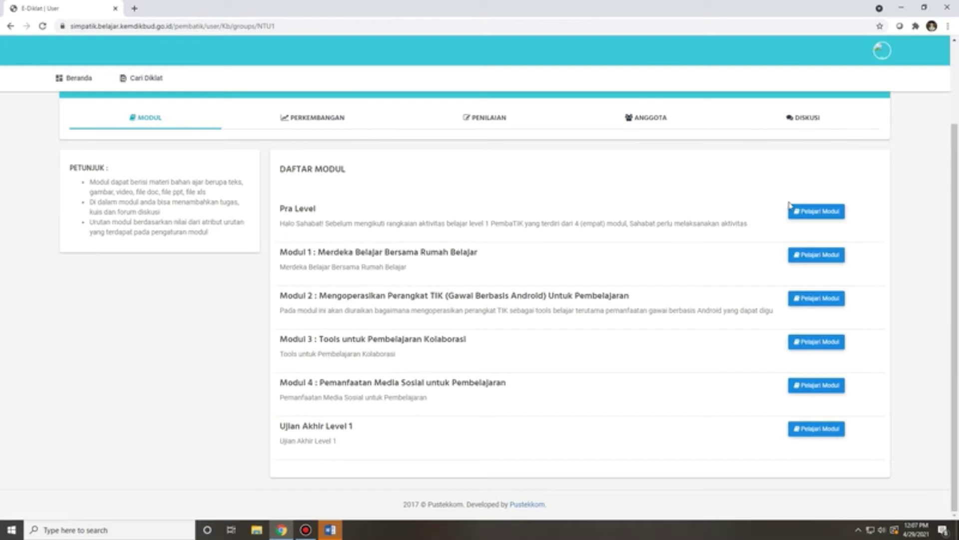
click(810, 211)
click(10, 26)
click(816, 432)
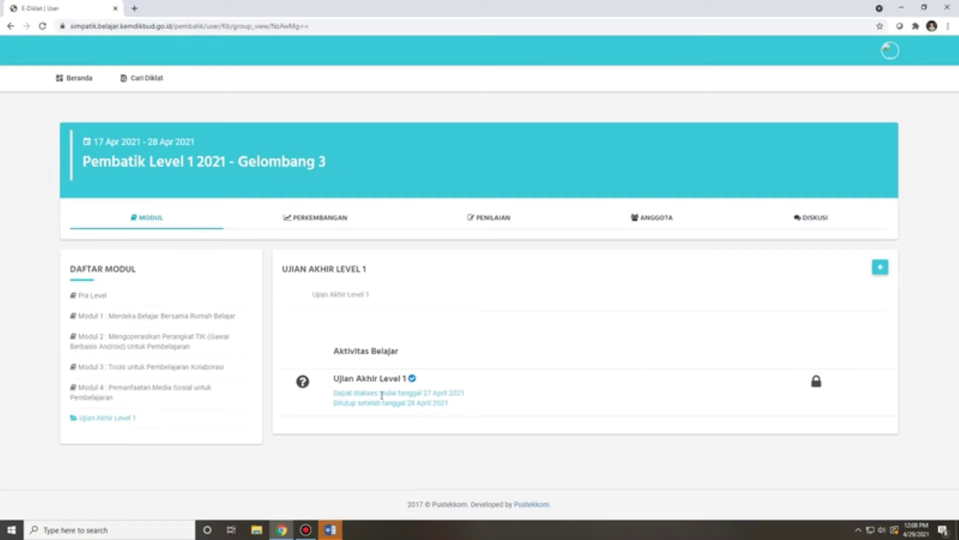
click(879, 267)
scroll(412, 381, down, 2)
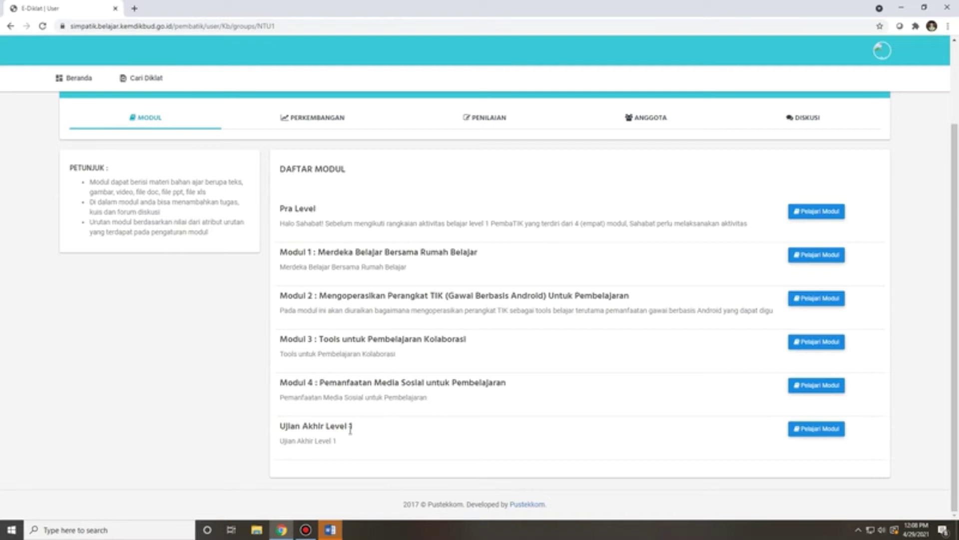
Switch to Word, create a blank document and set its page orientation to landscape
click(329, 529)
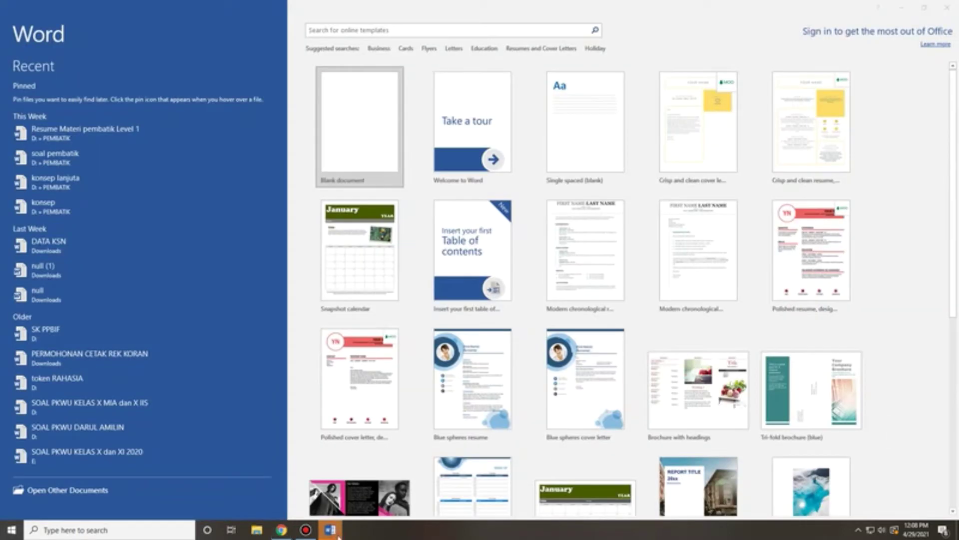
click(367, 130)
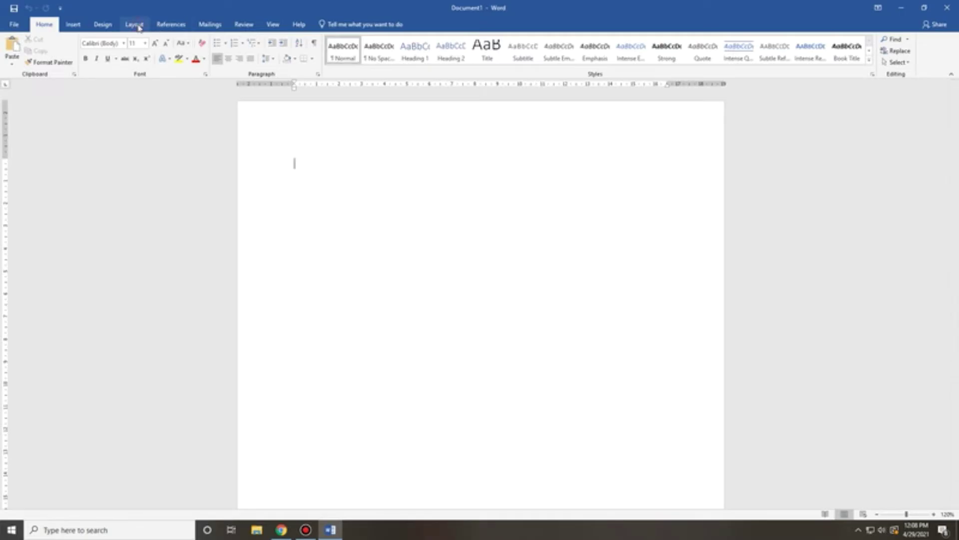
click(134, 24)
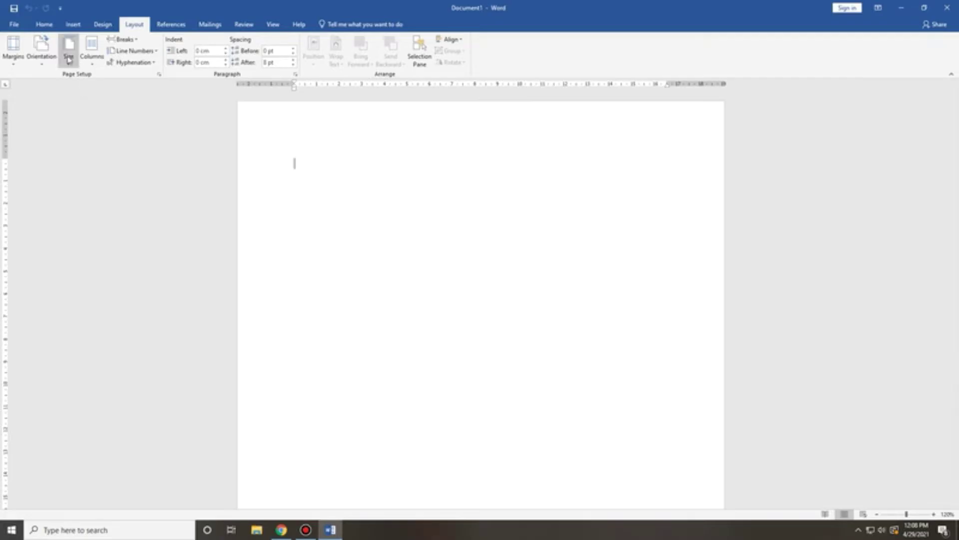
click(42, 50)
click(61, 100)
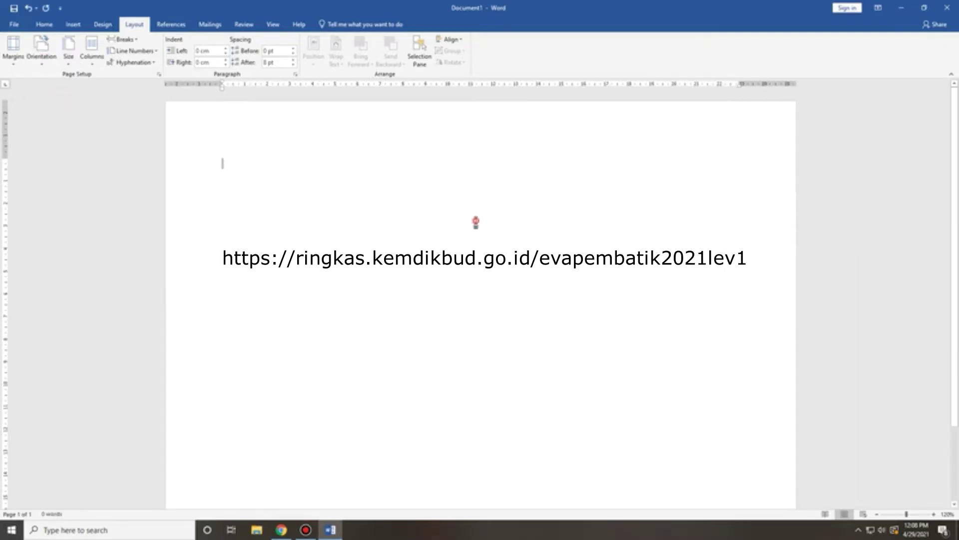
click(44, 24)
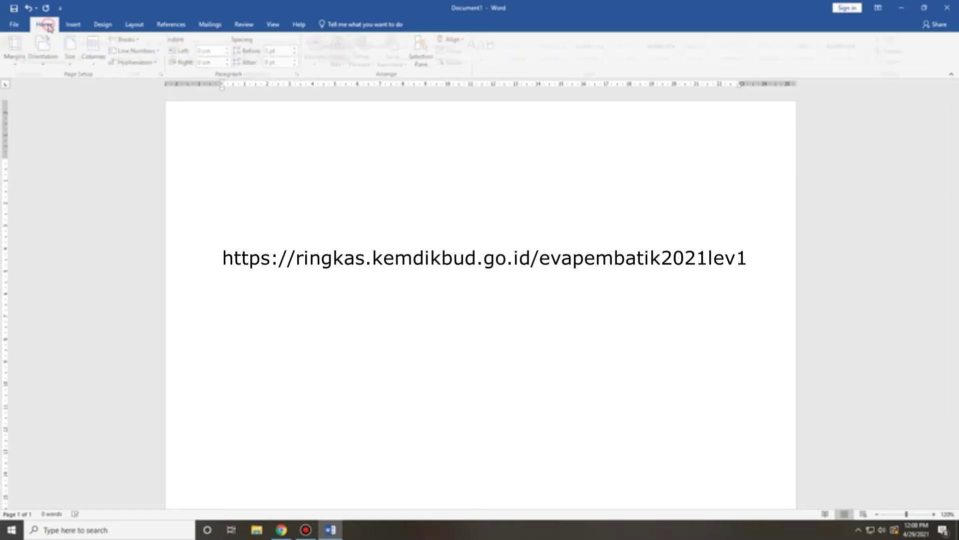
click(229, 59)
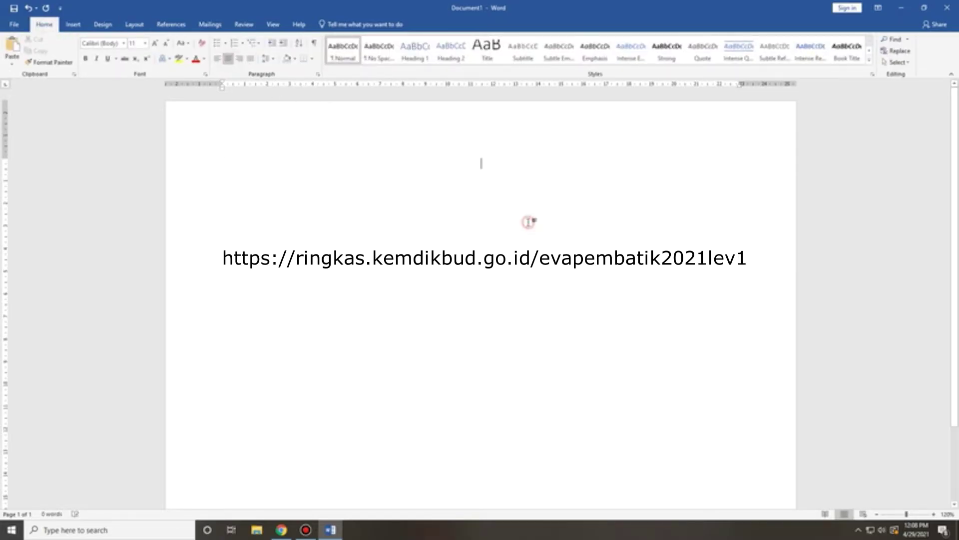
key(Return)
key(Return)
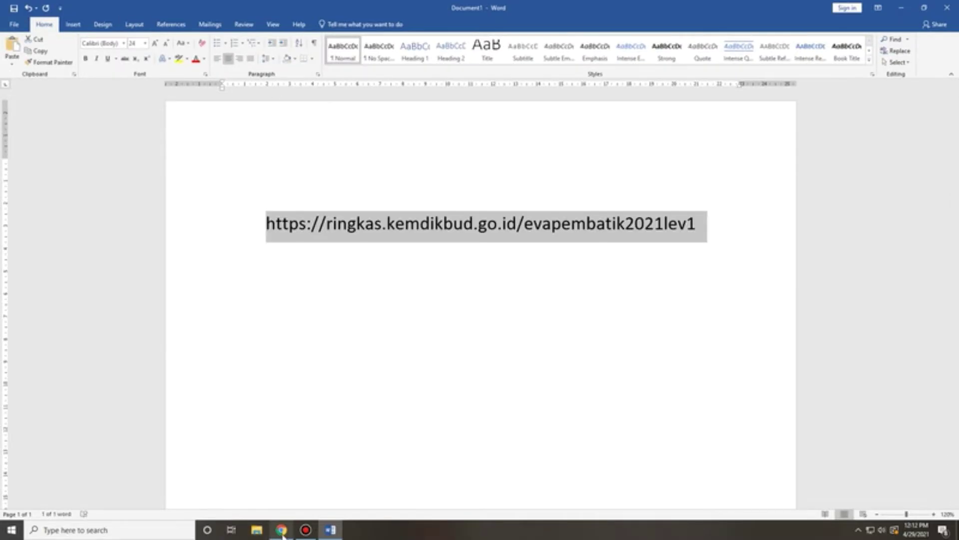
mouse_move(281, 530)
click(295, 487)
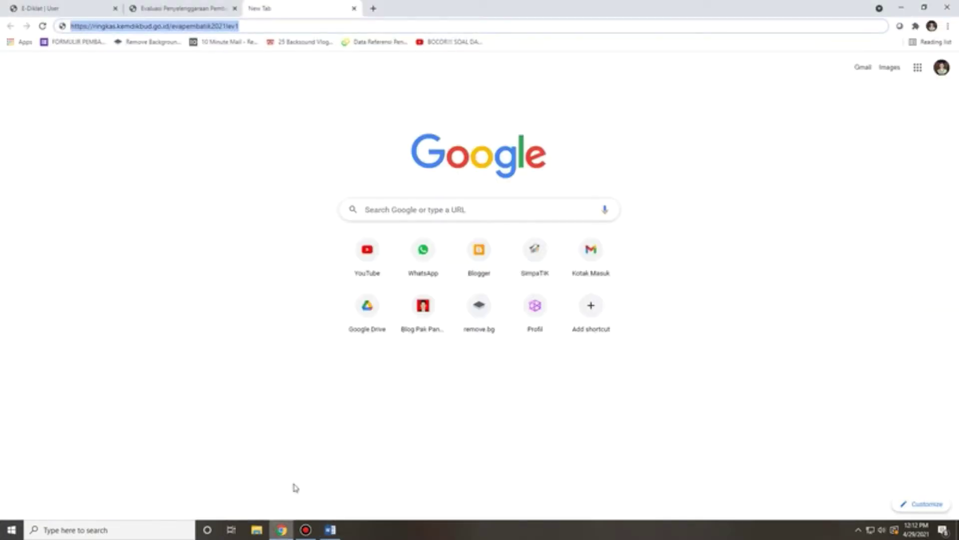
click(288, 27)
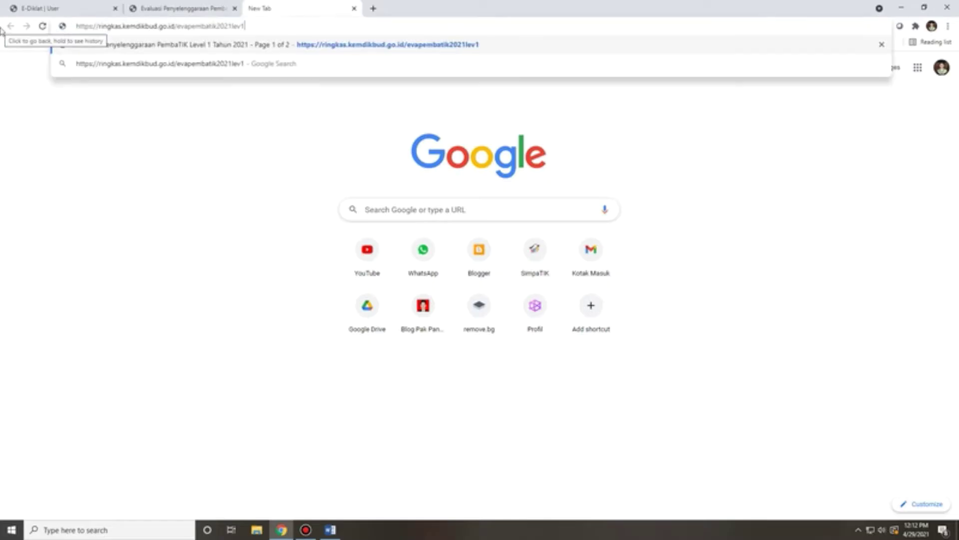
key(Return)
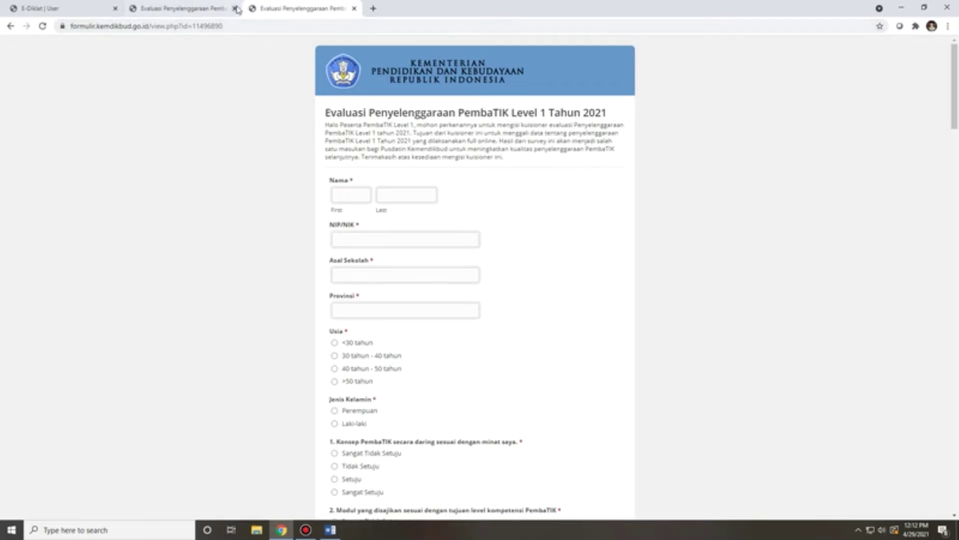
click(233, 9)
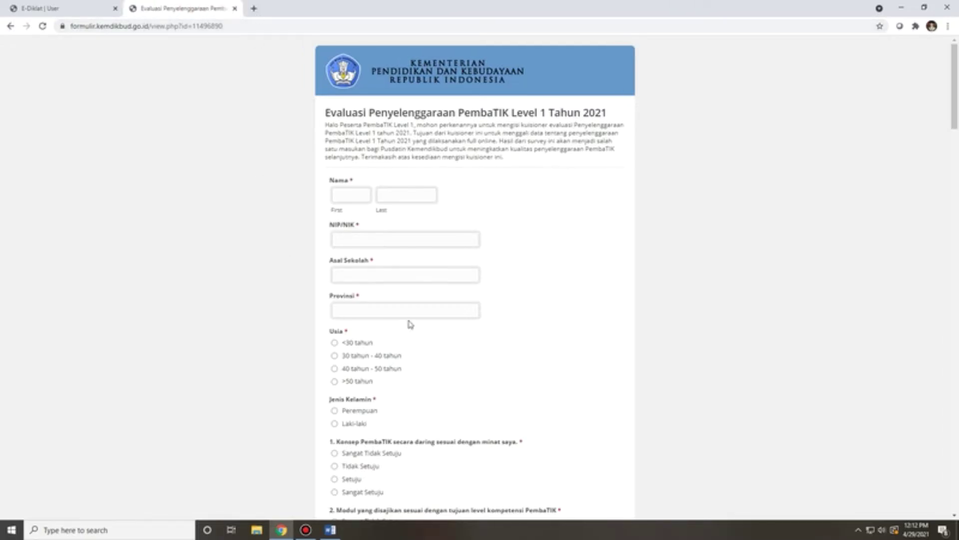
Fill in the participant's first and last name and the NIP/NIK number on the evaluation form
scroll(435, 267, down, 1)
scroll(440, 265, up, 1)
click(354, 199)
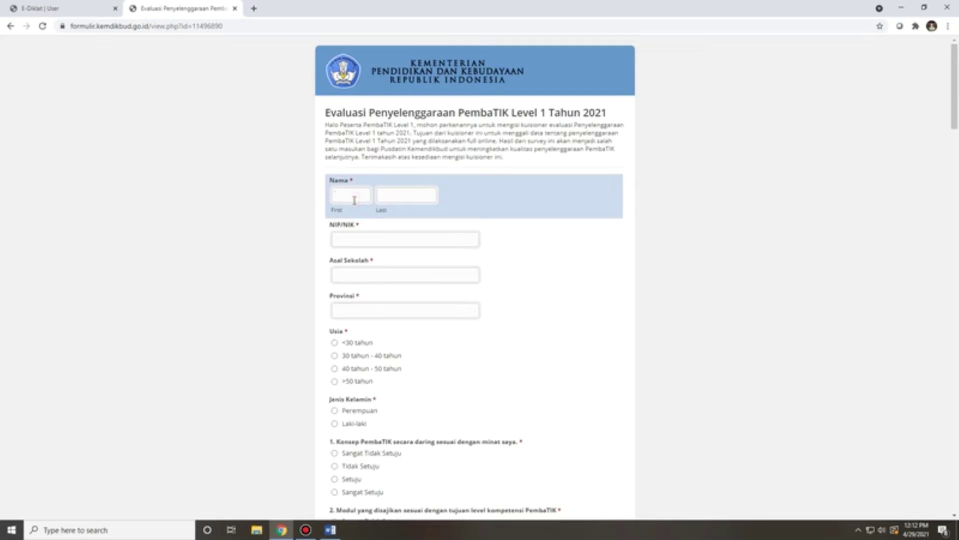
text(Irfan)
click(392, 195)
text(b)
text(ani)
click(346, 244)
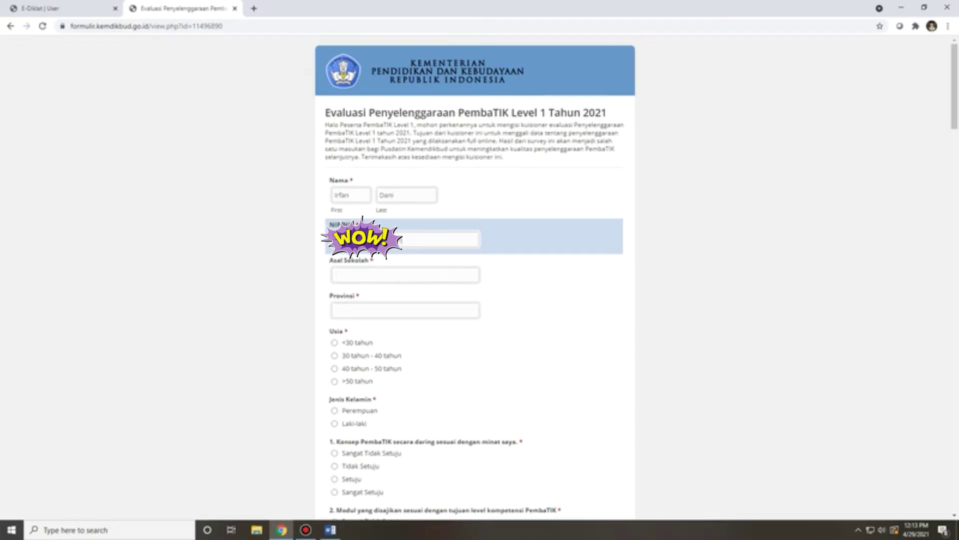
Enter SMA Negeri 1 Labuhan Haji as the Asal Sekolah and Aceh as the Provinsi
click(360, 274)
text(SMA)
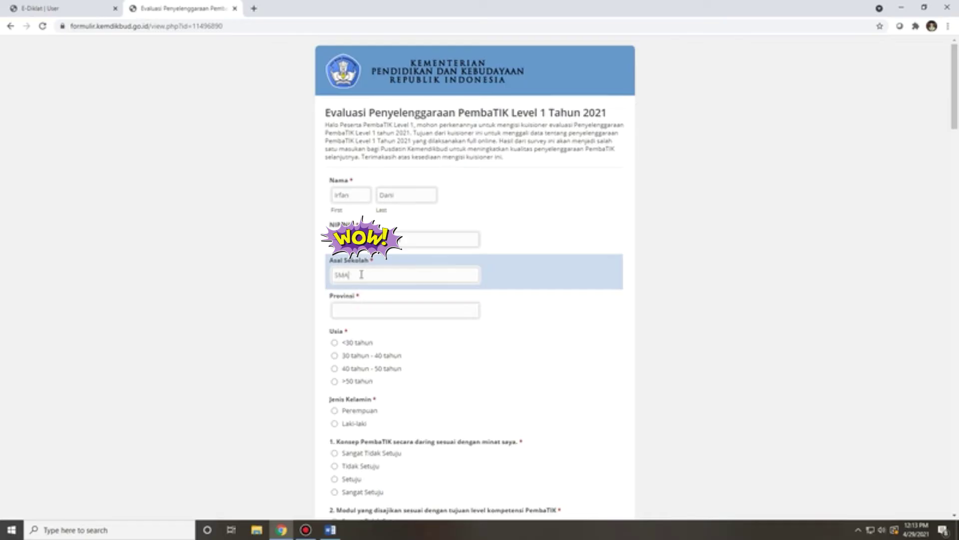
text( Negeri 1 Labuhanhaji)
key(Left)
key(Left)
key(Left)
key(BackSpace)
text(H)
click(391, 311)
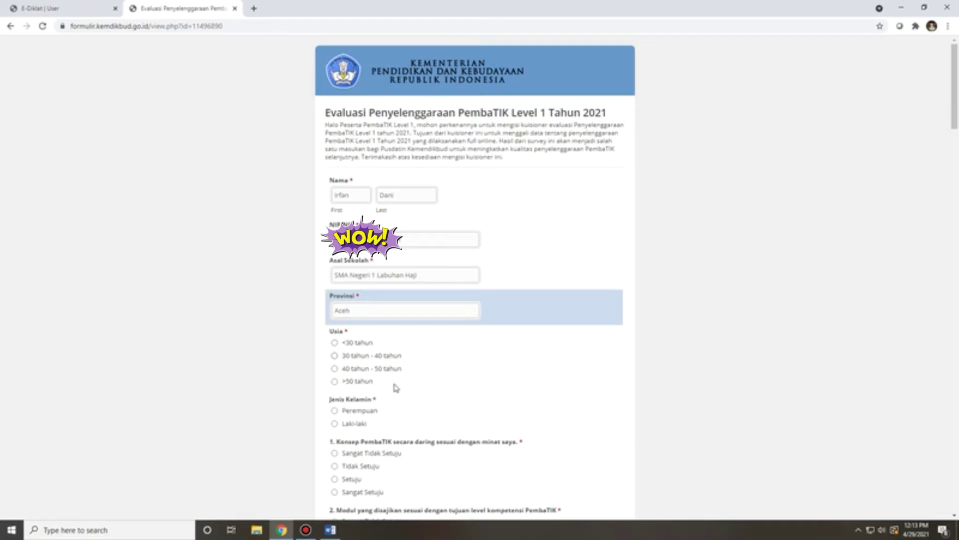
Set Usia to 30 tahun - 40 tahun and Jenis Kelamin to Laki-laki
scroll(474, 340, down, 1)
scroll(474, 339, down, 4)
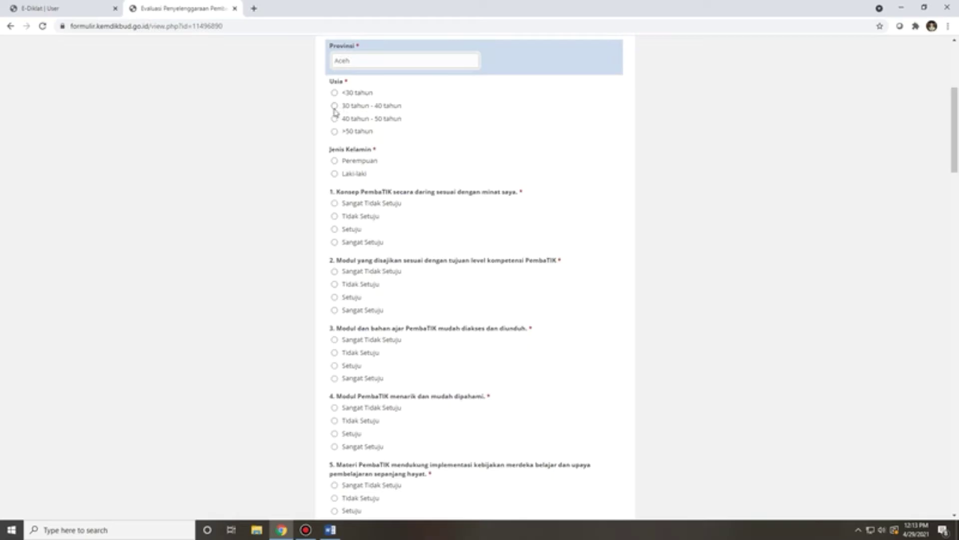
click(335, 106)
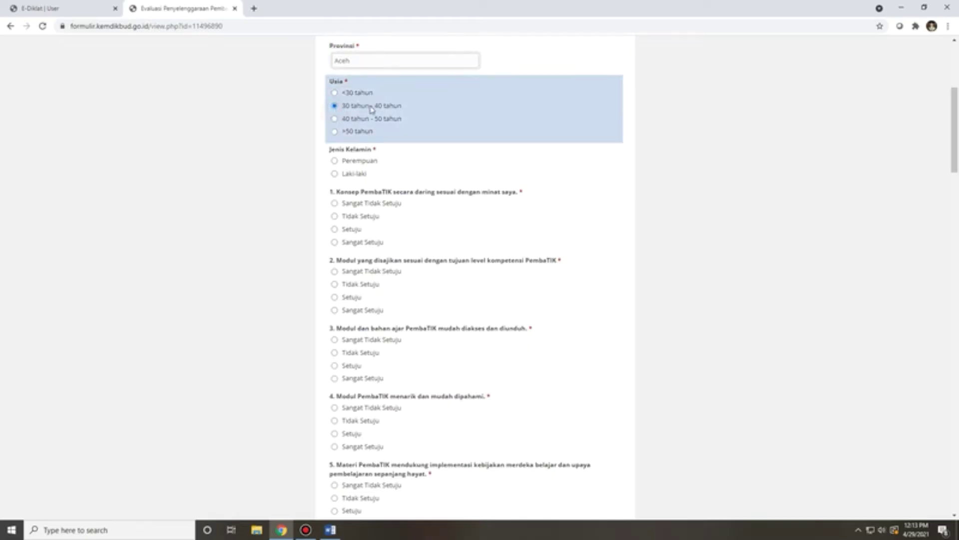
click(335, 174)
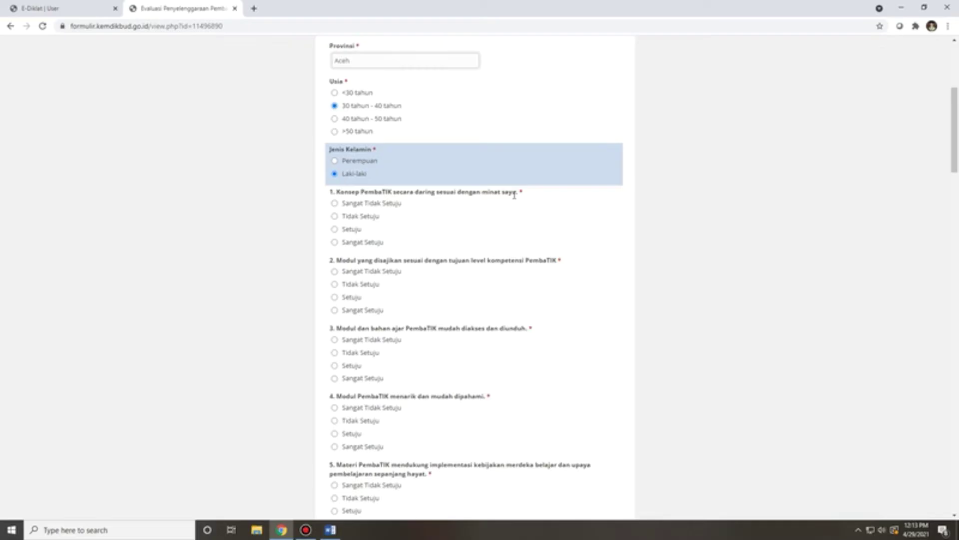
Answer questions 1 and 2, on the PembaTIK concept and the modules, with Sangat Setuju
click(334, 243)
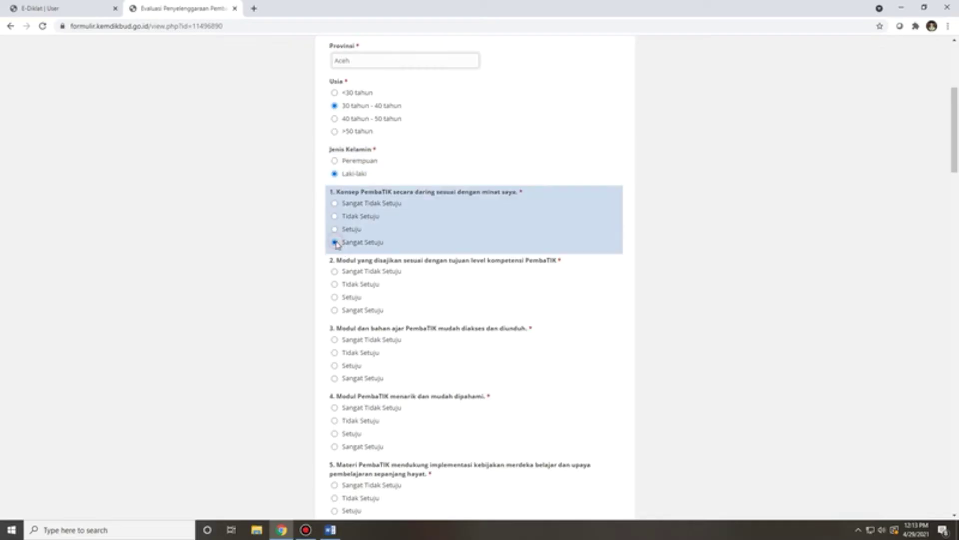
scroll(550, 241, down, 2)
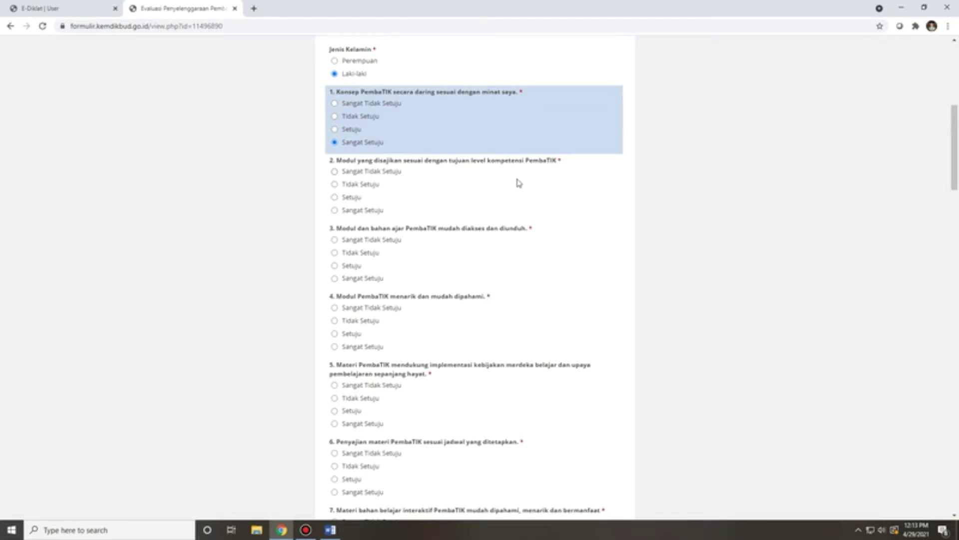
click(335, 210)
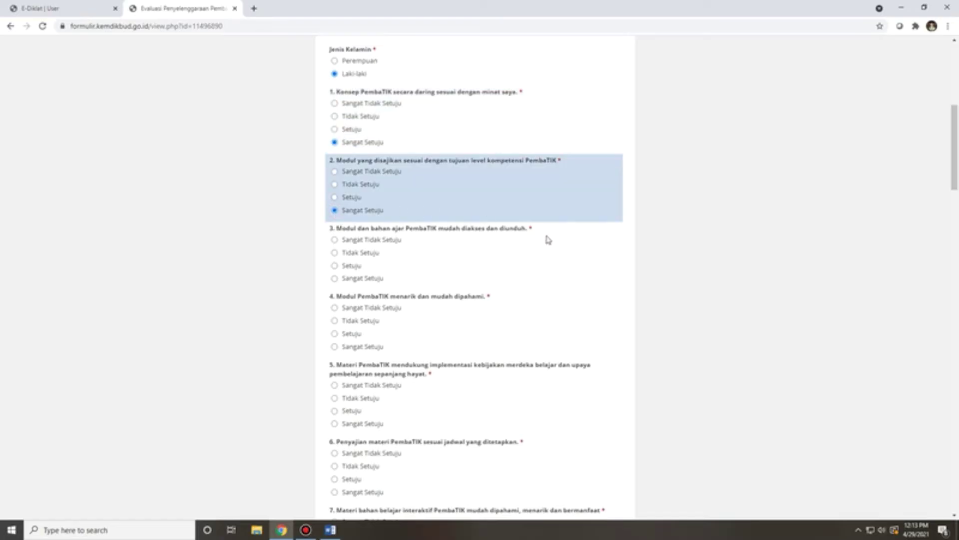
Answer question 3, on how easily the modules and teaching materials can be accessed and downloaded, with Setuju
scroll(550, 240, down, 3)
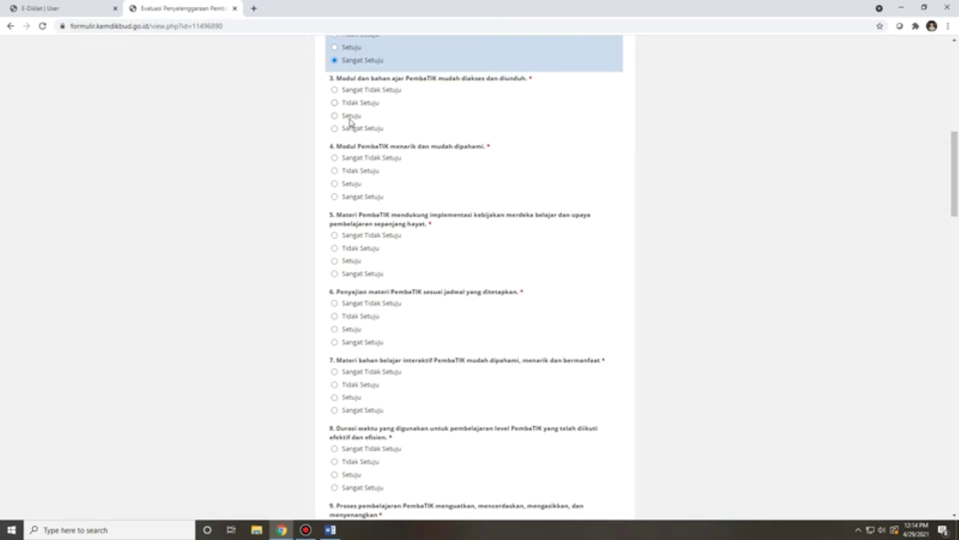
scroll(449, 154, up, 1)
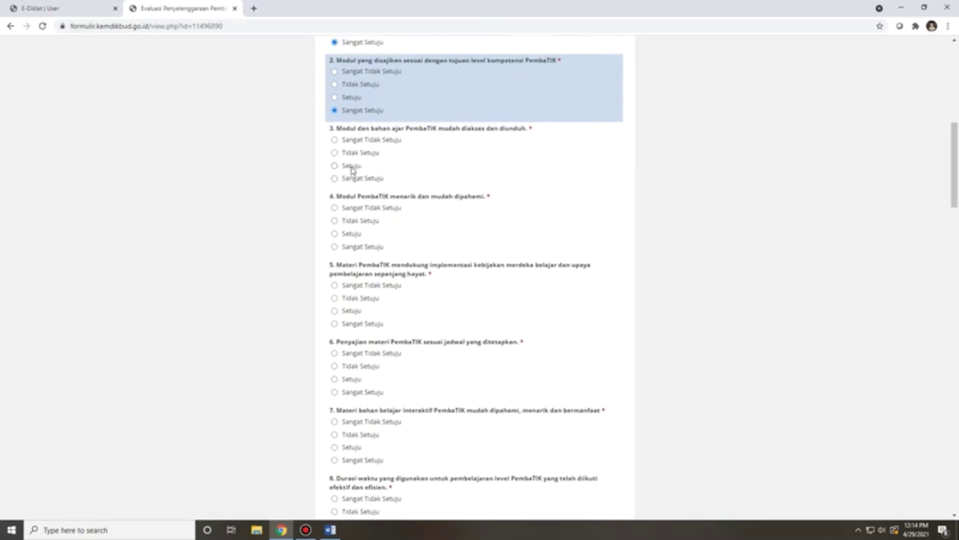
click(334, 165)
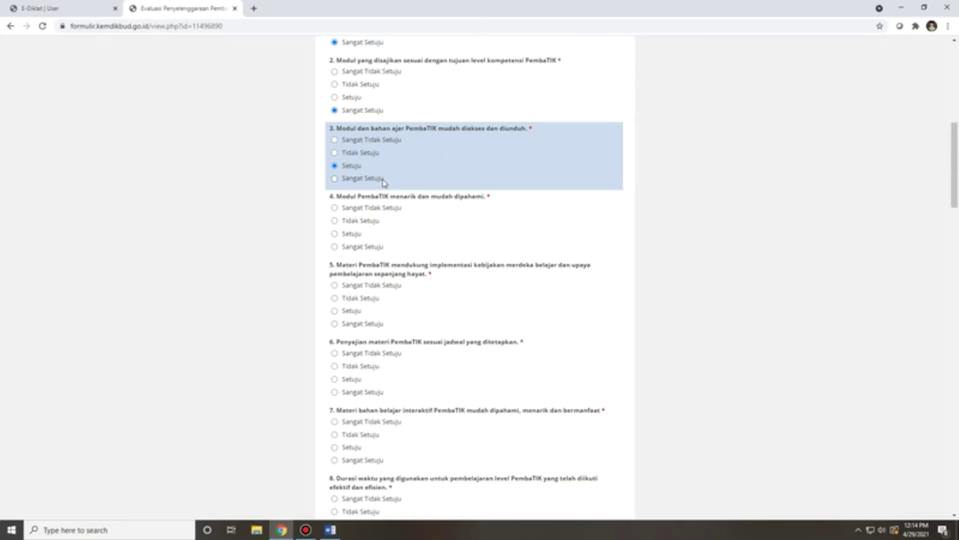
Answer questions 4 to 6, on module clarity, support for merdeka belajar and the material schedule, with Sangat Setuju
scroll(401, 188, down, 1)
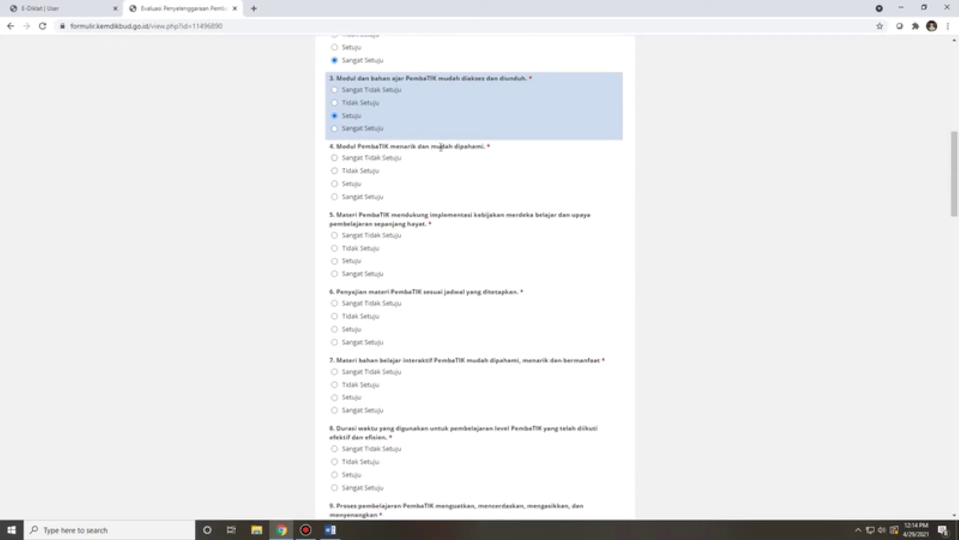
click(334, 196)
scroll(422, 185, down, 2)
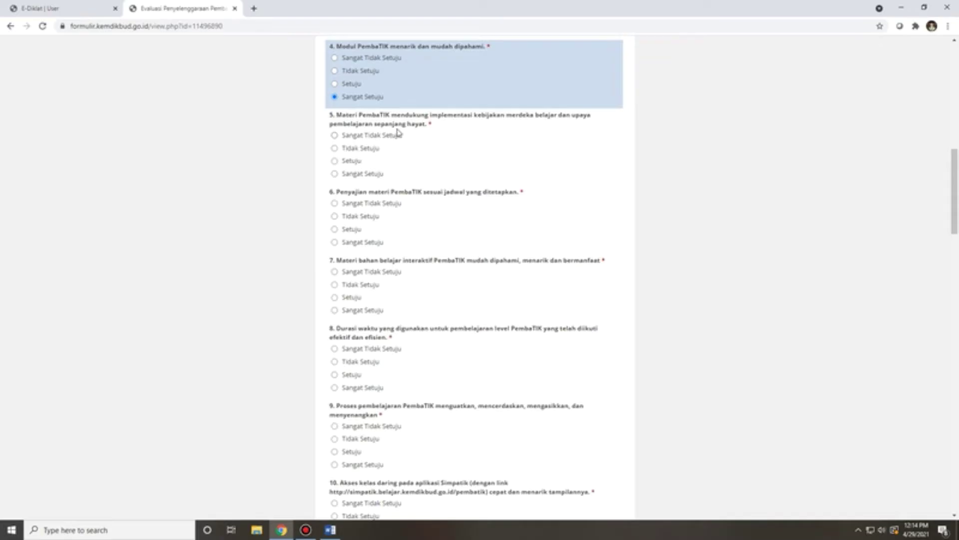
click(334, 173)
scroll(387, 177, down, 1)
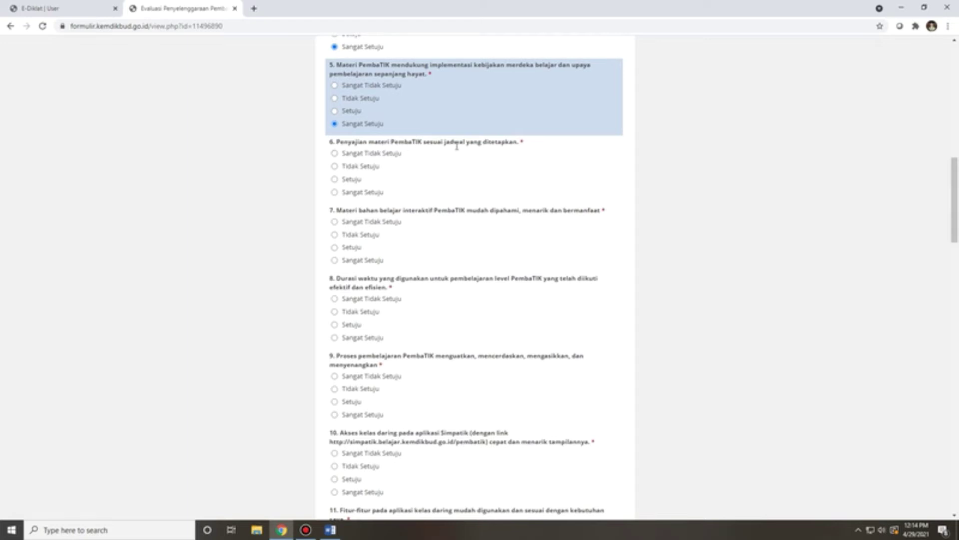
click(340, 193)
Answer questions 7 to 9, on the interactive materials, learning duration and learning process, with Sangat Setuju
scroll(380, 193, down, 1)
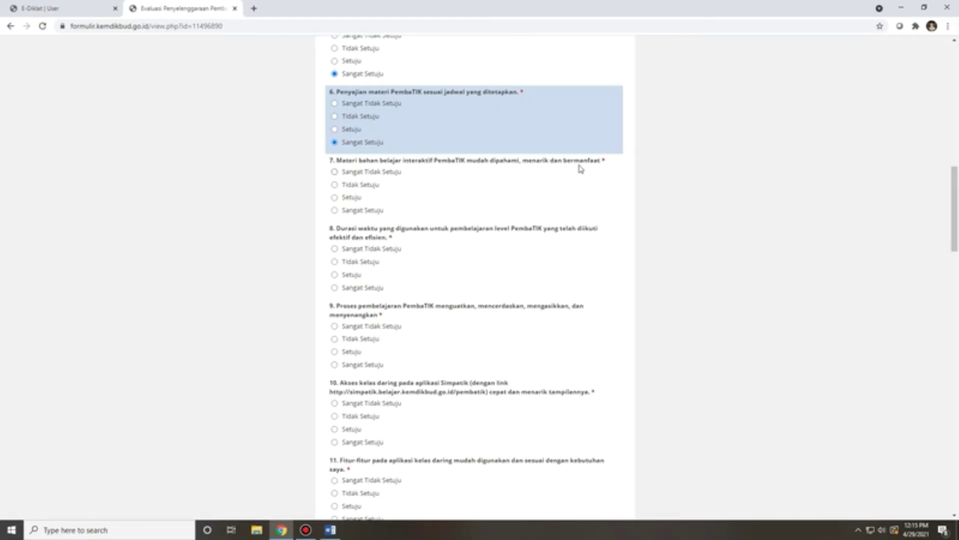
click(334, 210)
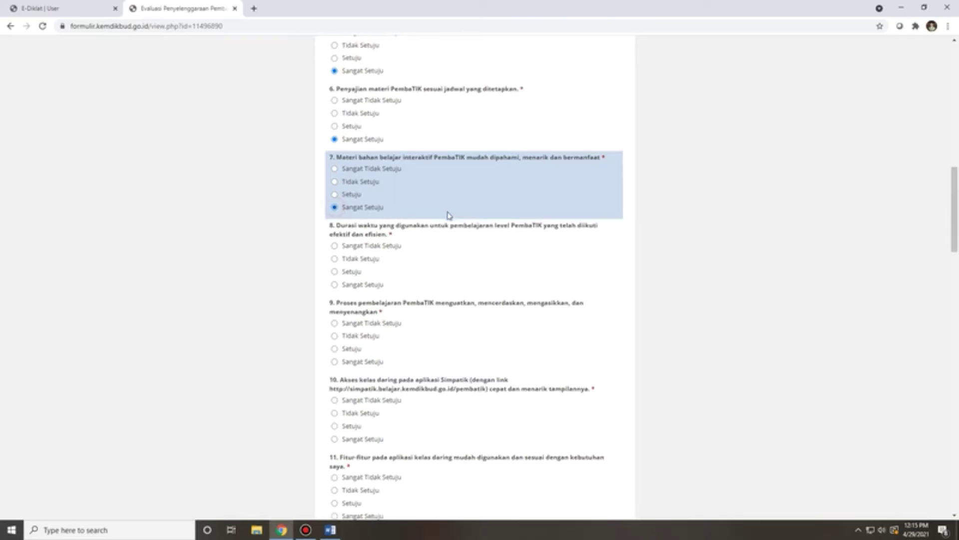
scroll(448, 214, down, 1)
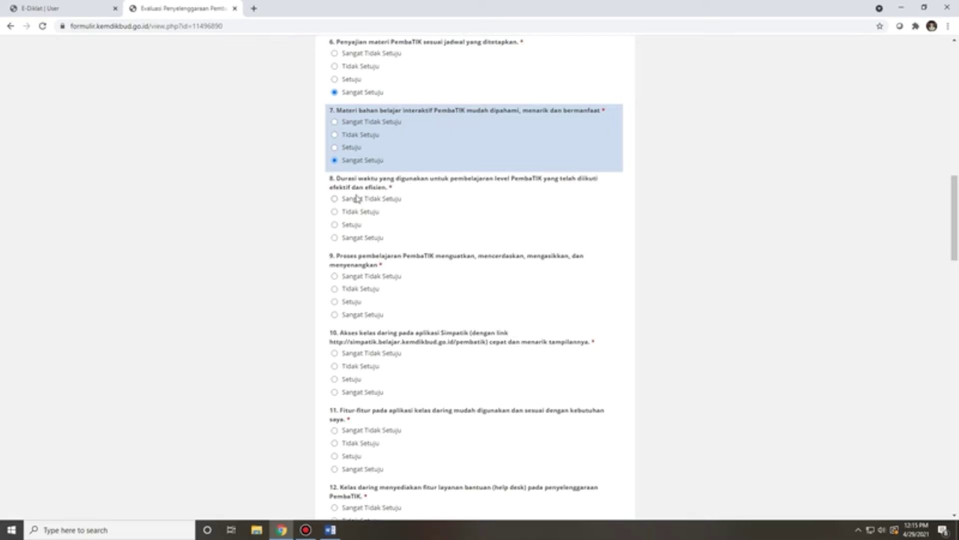
click(345, 238)
scroll(395, 239, down, 1)
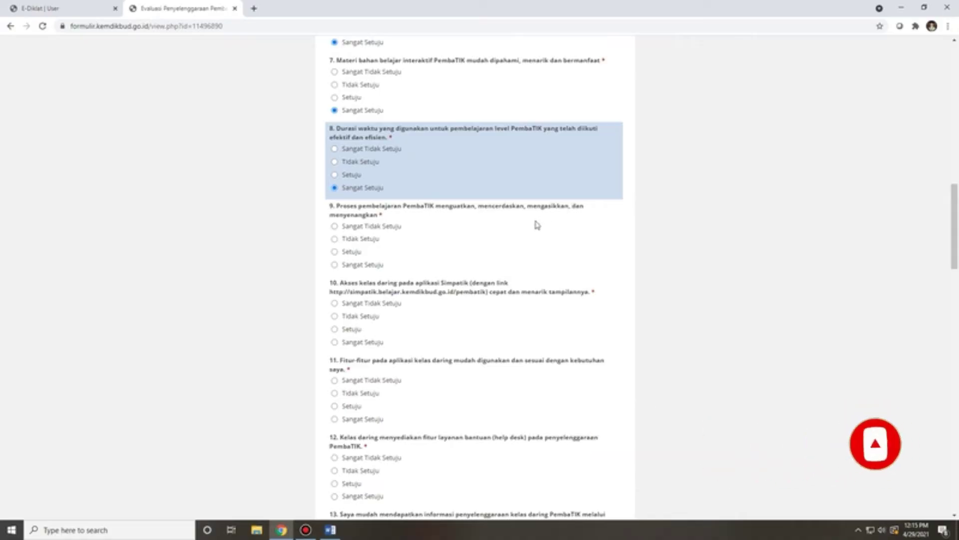
click(335, 264)
Answer question 10, on Simpatik online class access, with Setuju and question 11, on the application's features, with Sangat Setuju
scroll(476, 260, down, 2)
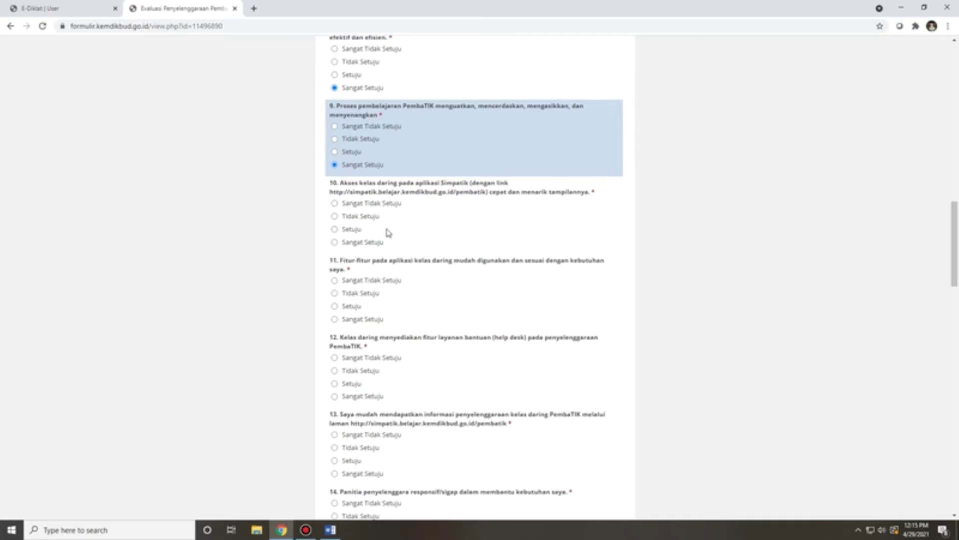
click(335, 229)
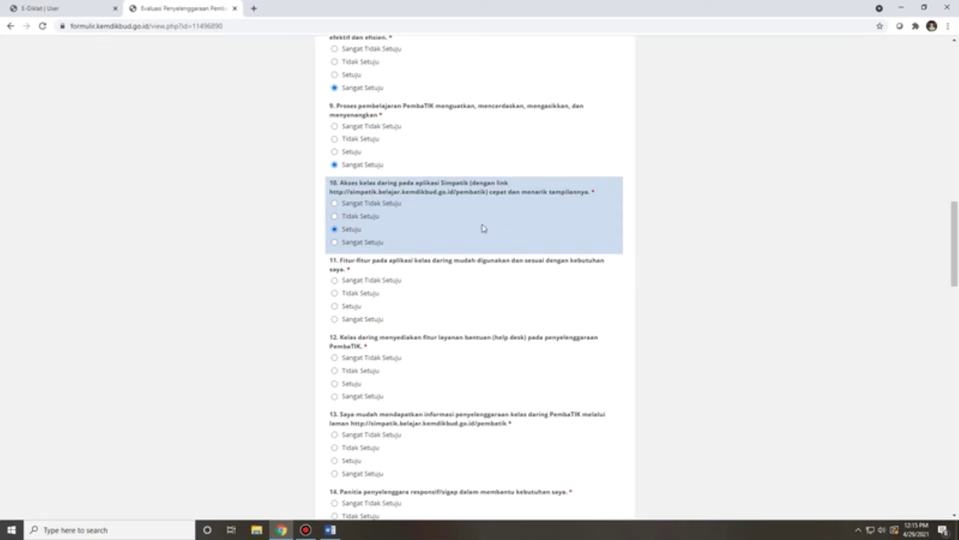
scroll(462, 239, down, 1)
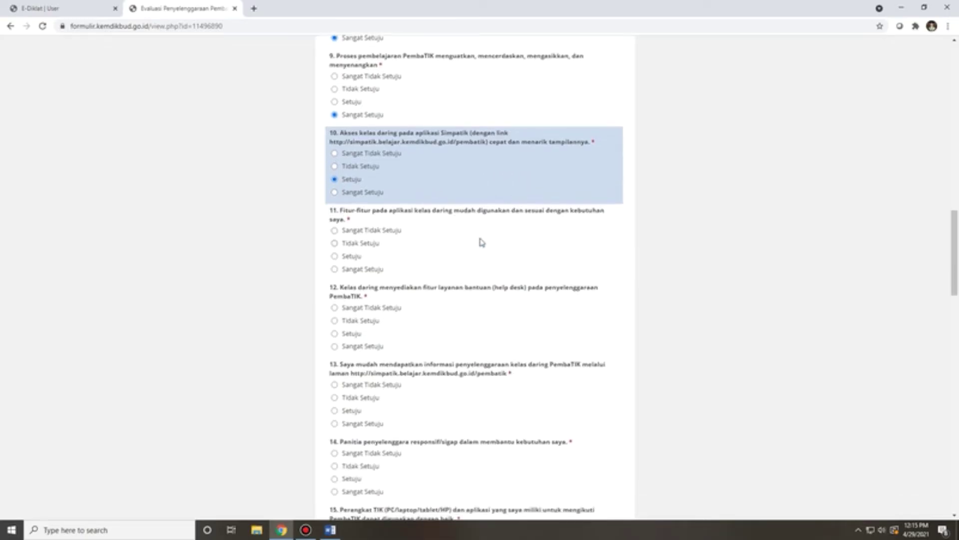
scroll(360, 225, down, 1)
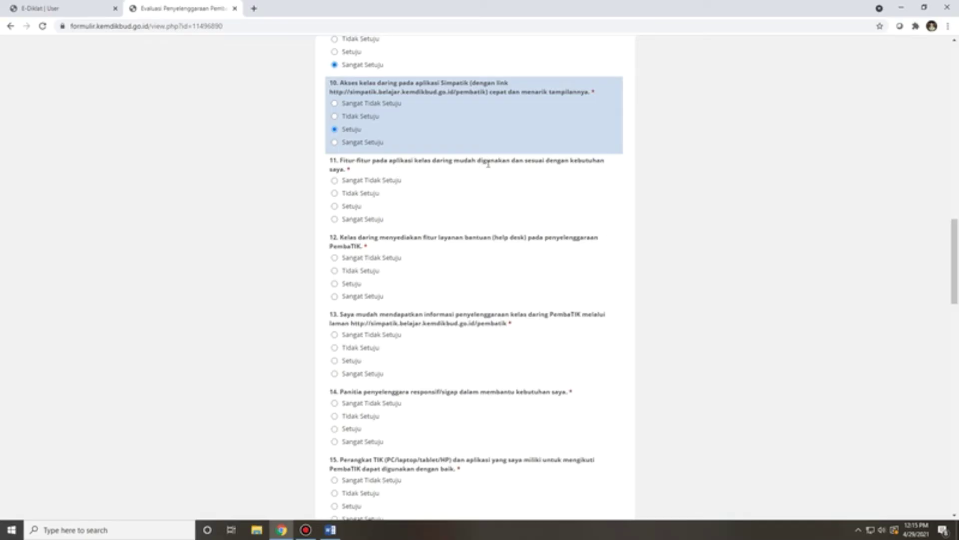
click(335, 219)
Answer questions 12 to 14, on the help desk, access to class information and the committee's responsiveness, with Sangat Setuju
scroll(402, 210, down, 1)
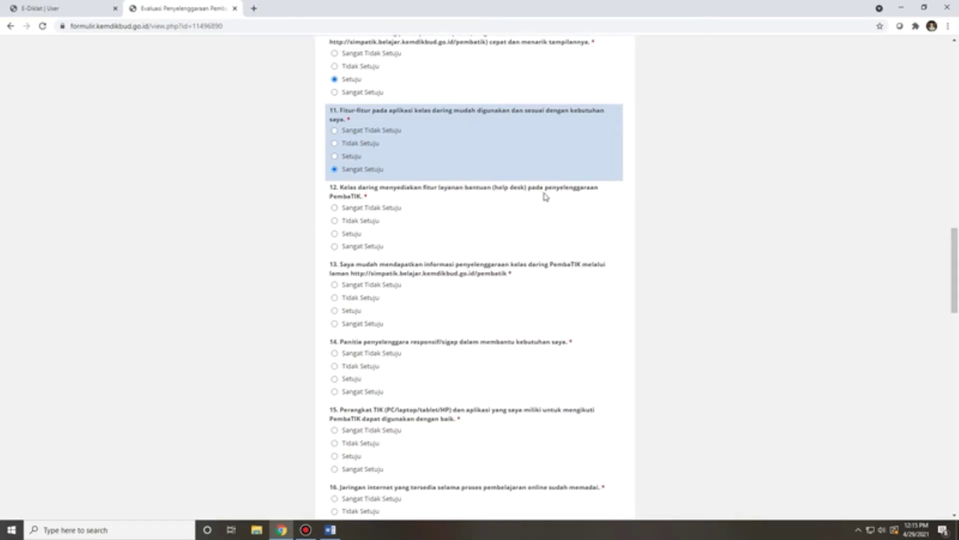
click(339, 246)
scroll(418, 242, down, 1)
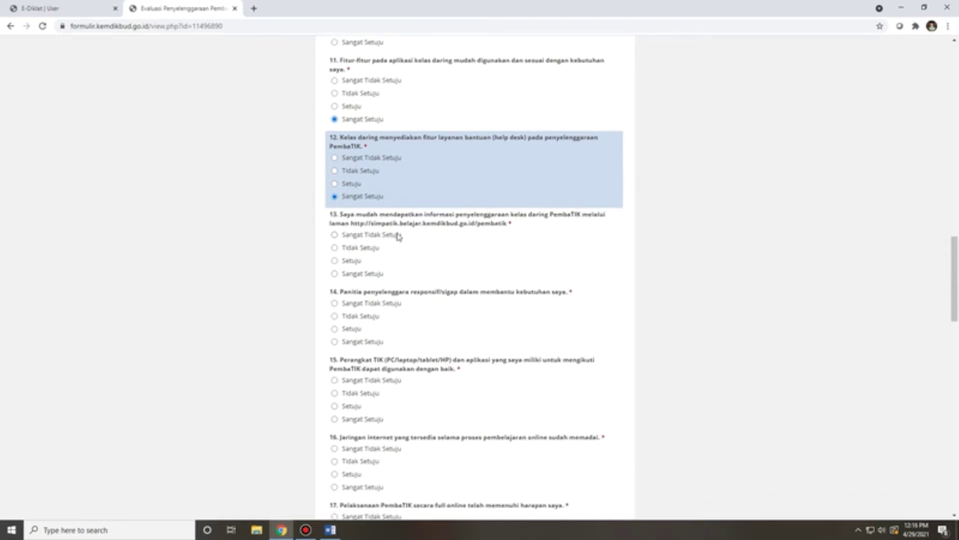
click(335, 273)
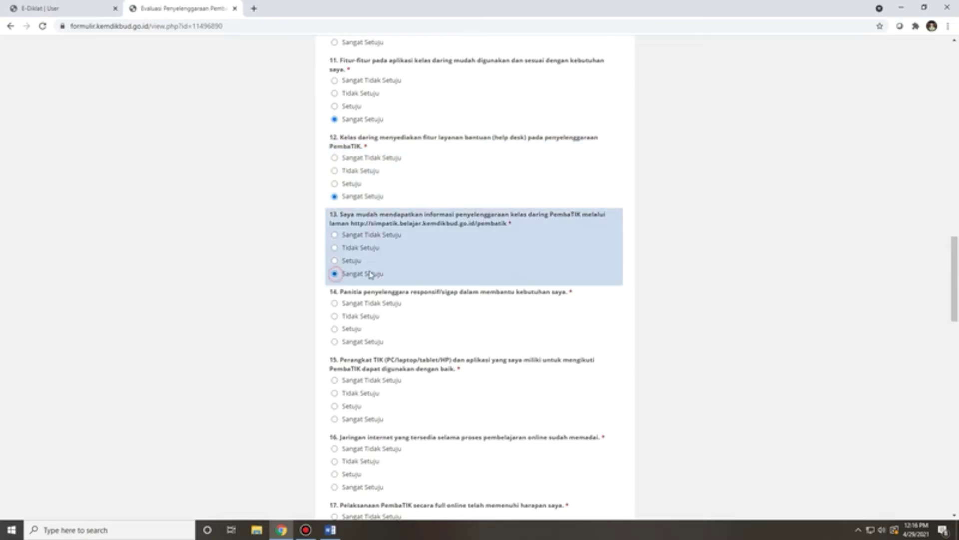
scroll(452, 272, down, 1)
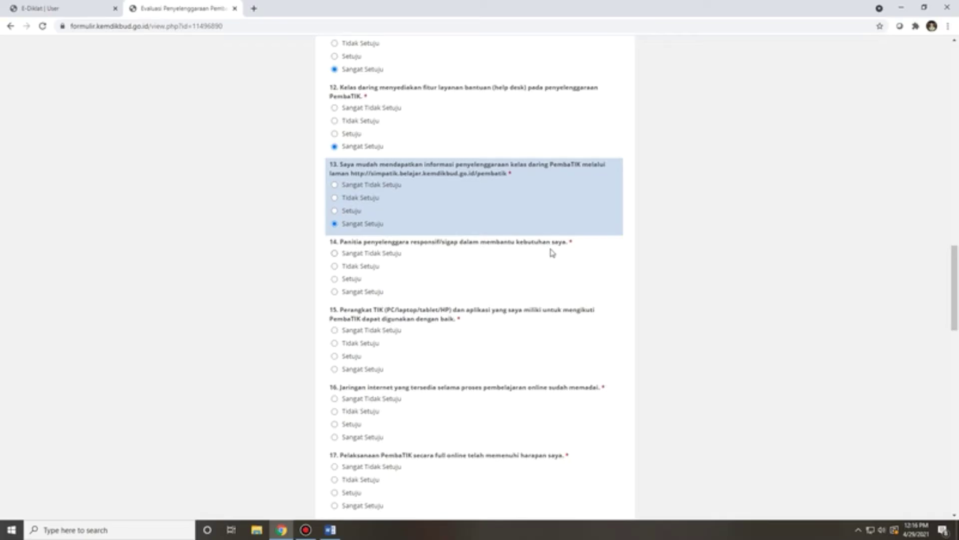
scroll(547, 254, down, 1)
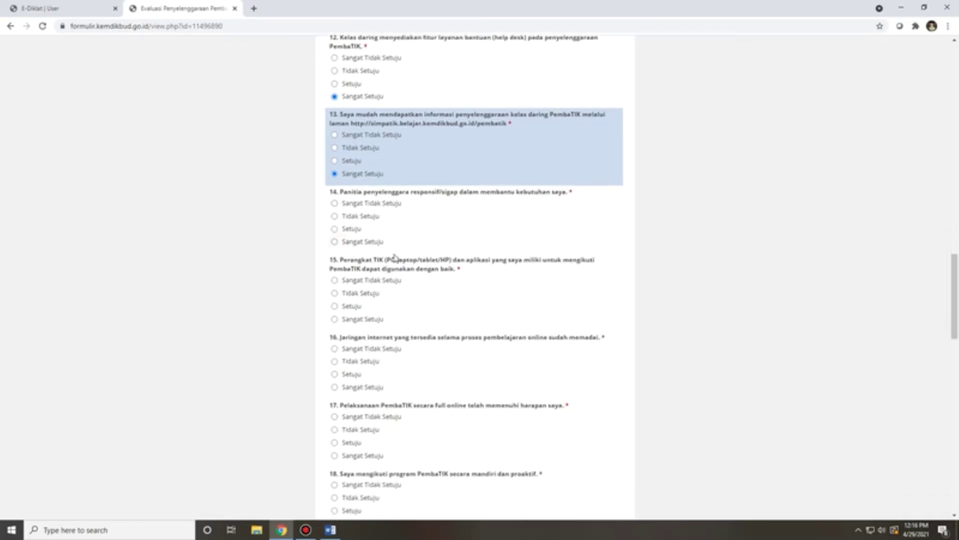
click(335, 242)
Answer questions 15 to 18, on ICT devices, internet network, full online delivery and independent participation, with Sangat Setuju
scroll(430, 246, down, 1)
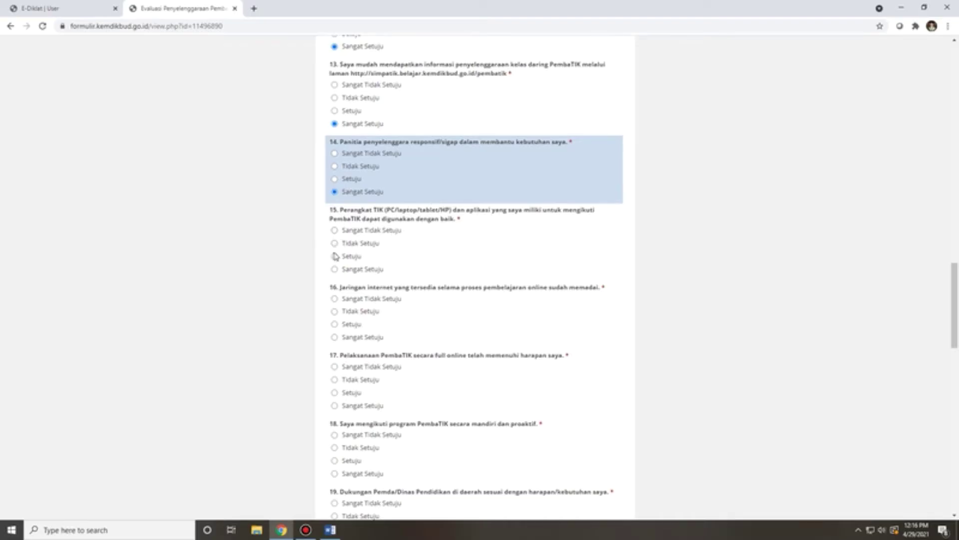
click(334, 269)
scroll(362, 252, down, 2)
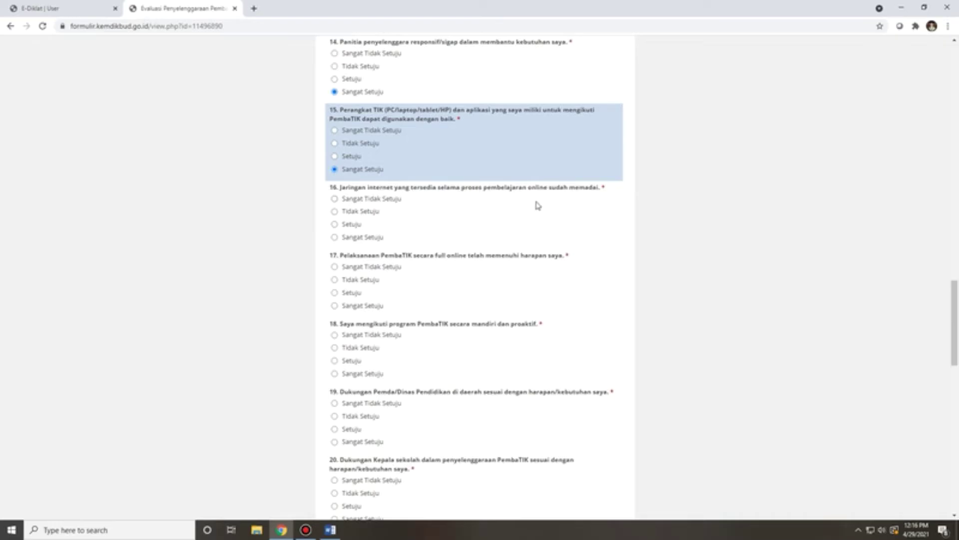
click(335, 237)
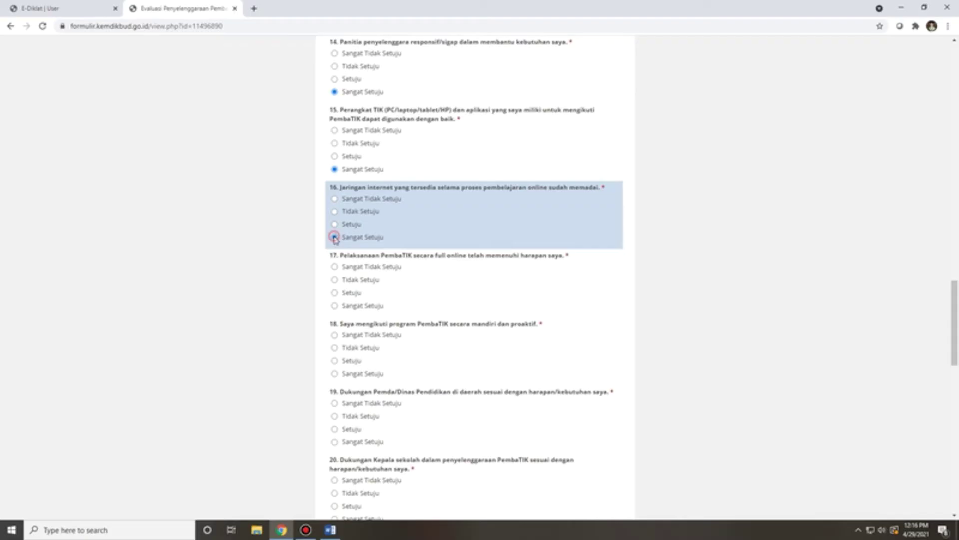
scroll(445, 236, down, 2)
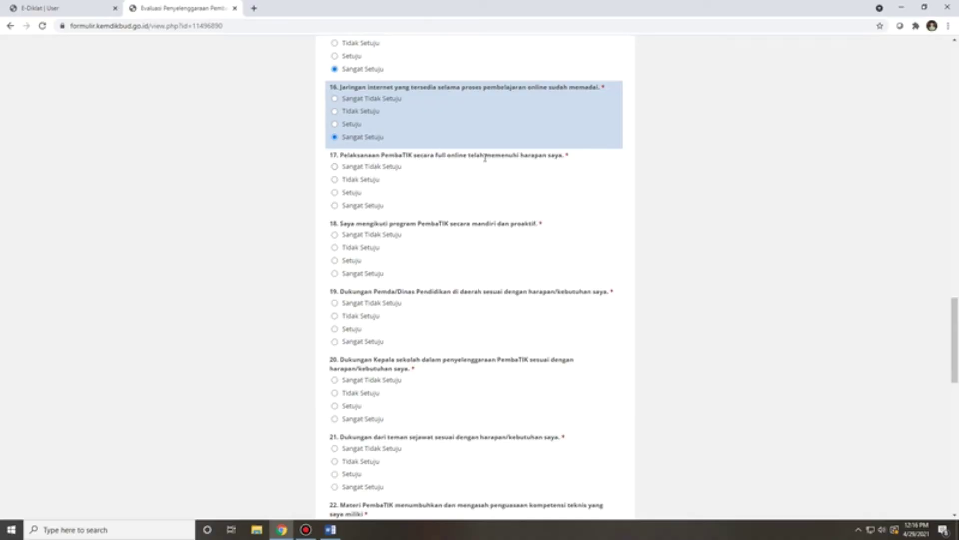
click(334, 205)
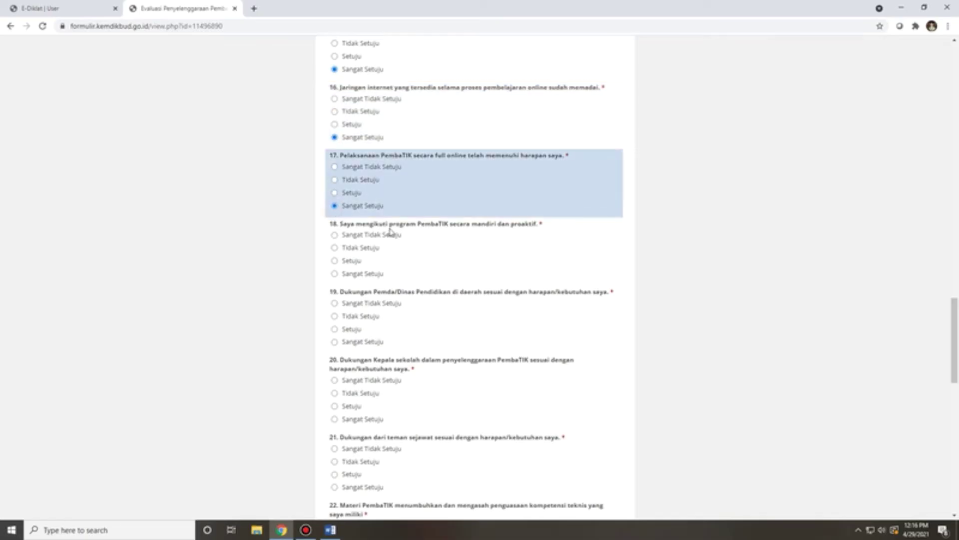
scroll(370, 200, down, 1)
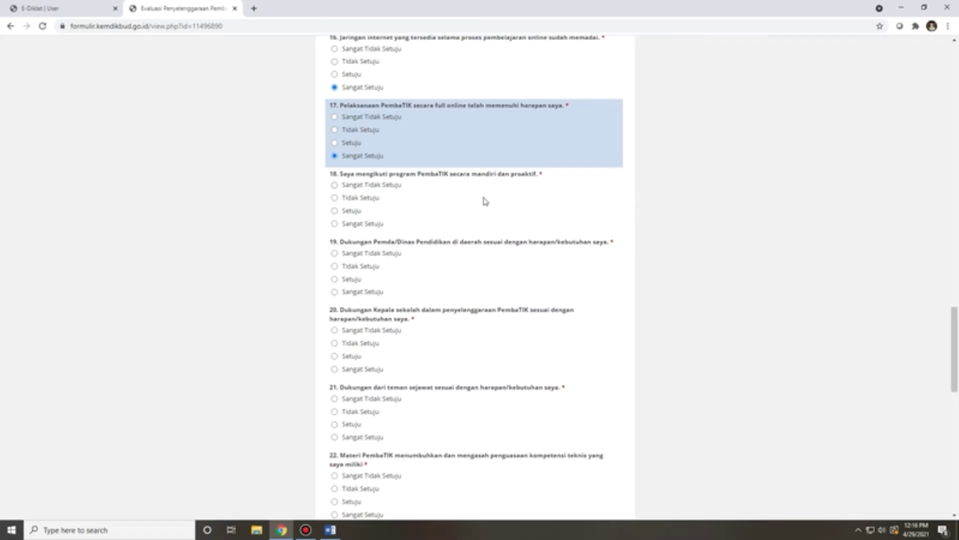
click(335, 224)
Answer questions 19 to 21, on support from the Dinas Pendidikan, the school principal and colleagues, with Sangat Setuju
scroll(395, 226, down, 1)
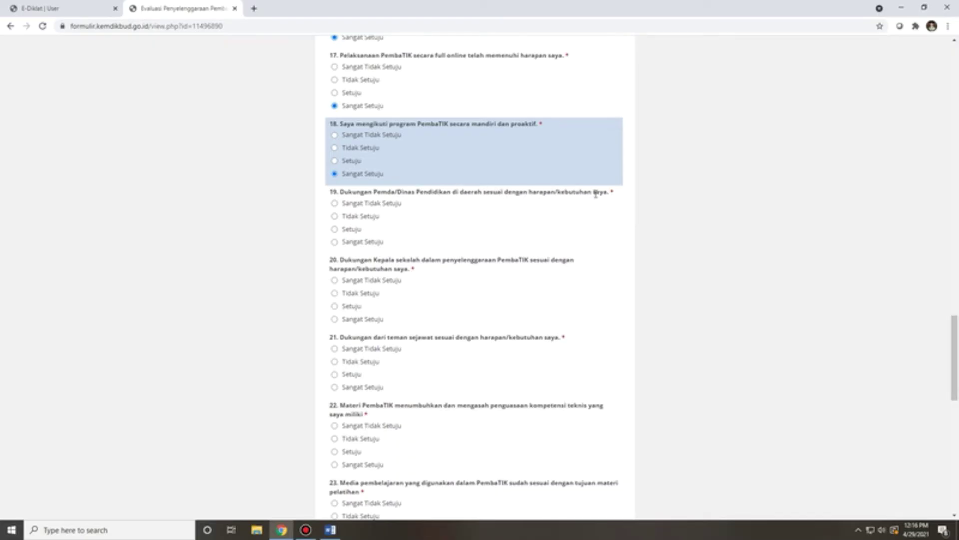
click(335, 241)
scroll(388, 237, down, 1)
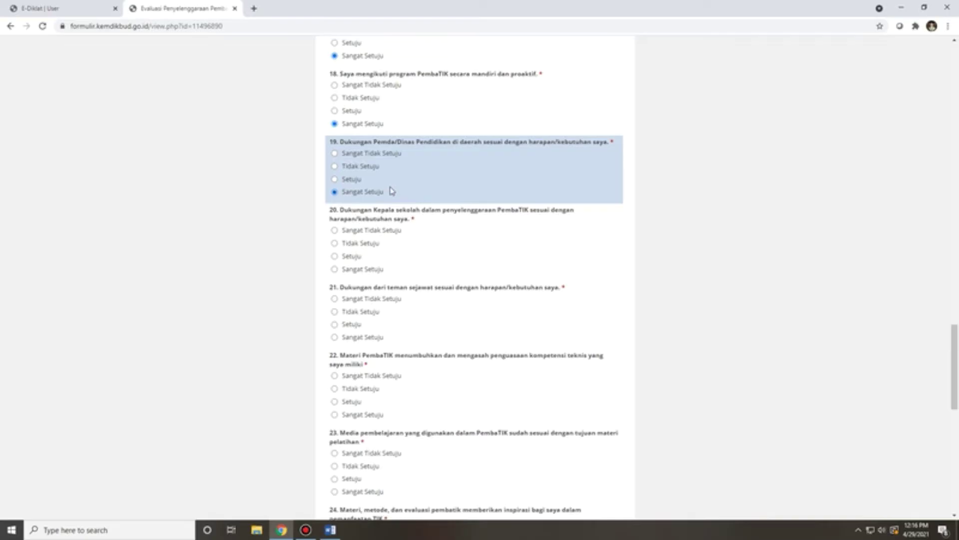
scroll(452, 192, down, 1)
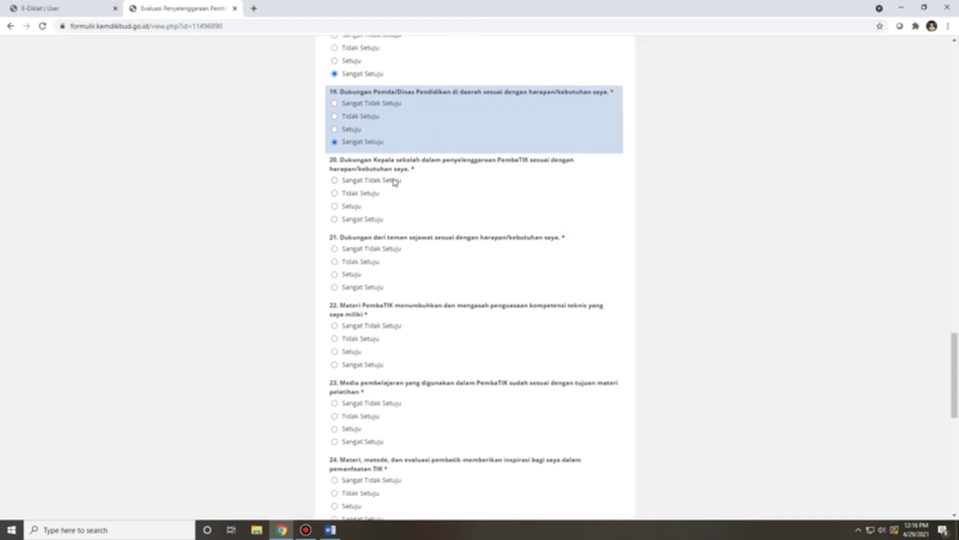
click(334, 220)
click(335, 288)
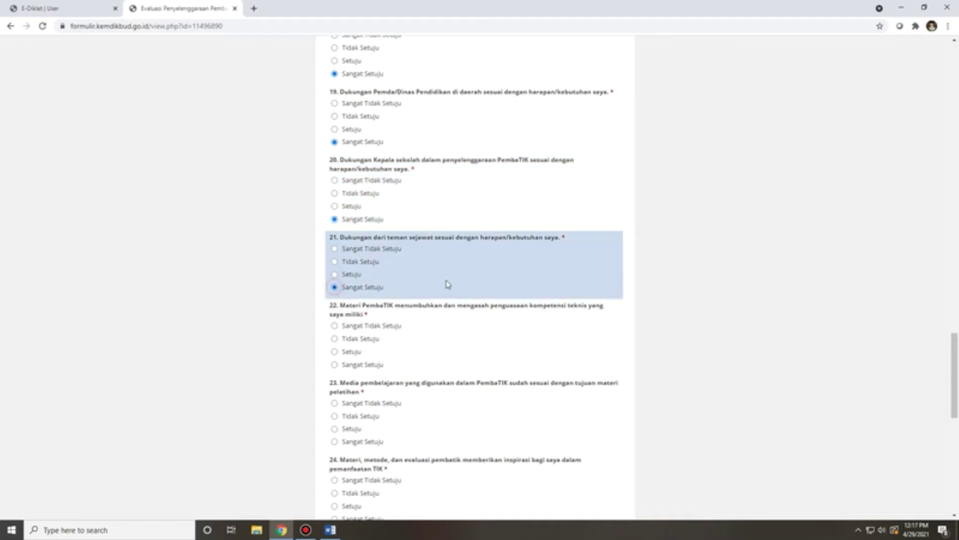
Answer questions 22 to 24, on technical competence, learning media and inspiration for using TIK, with Sangat Setuju
scroll(403, 286, down, 1)
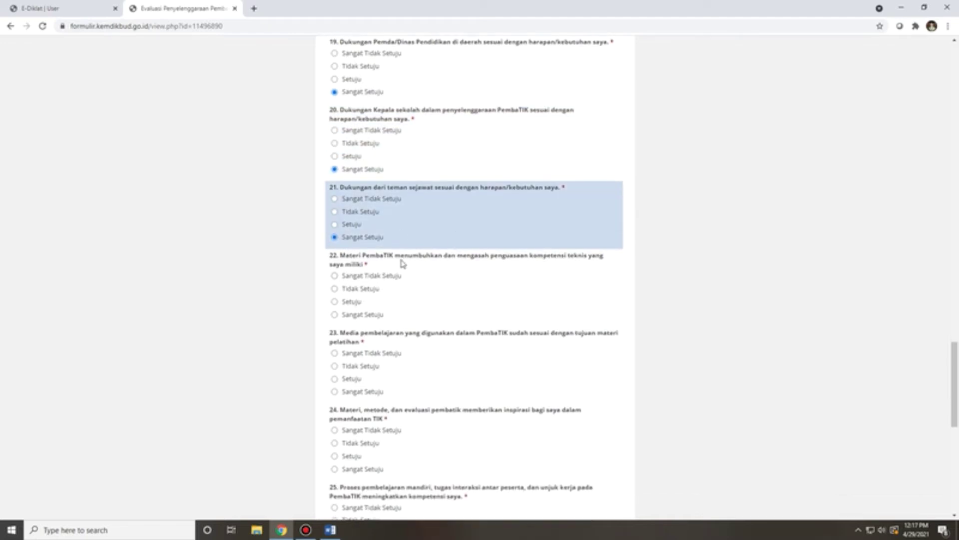
scroll(533, 268, down, 1)
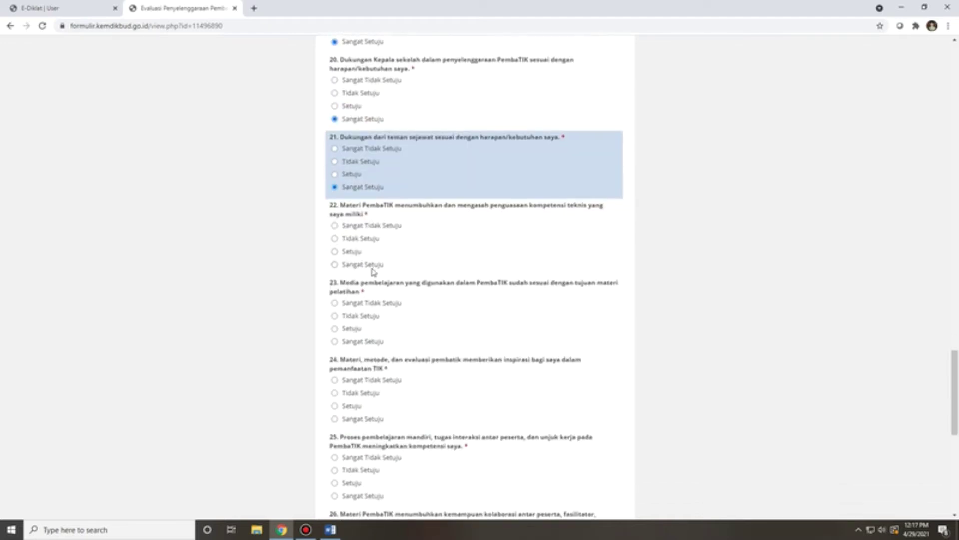
click(335, 267)
scroll(385, 250, down, 2)
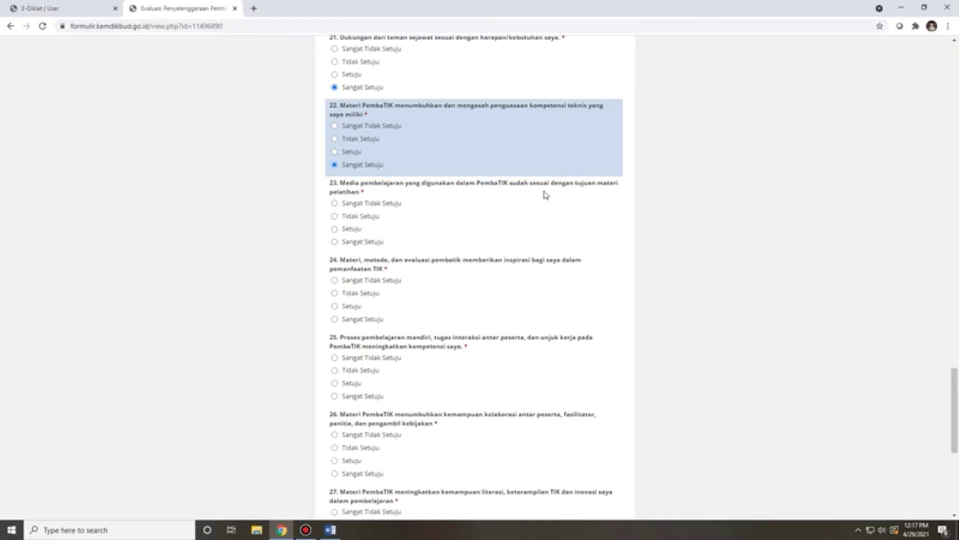
click(335, 242)
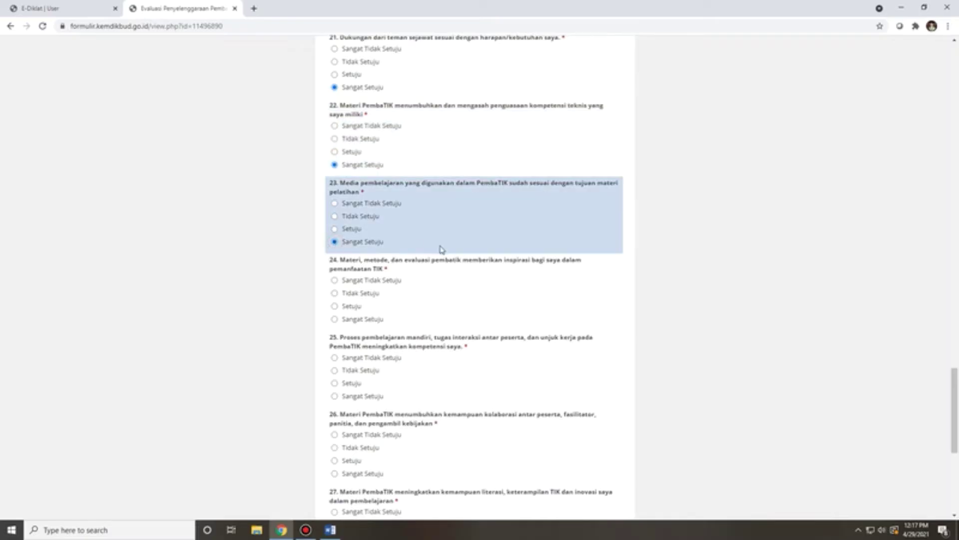
scroll(399, 230, down, 1)
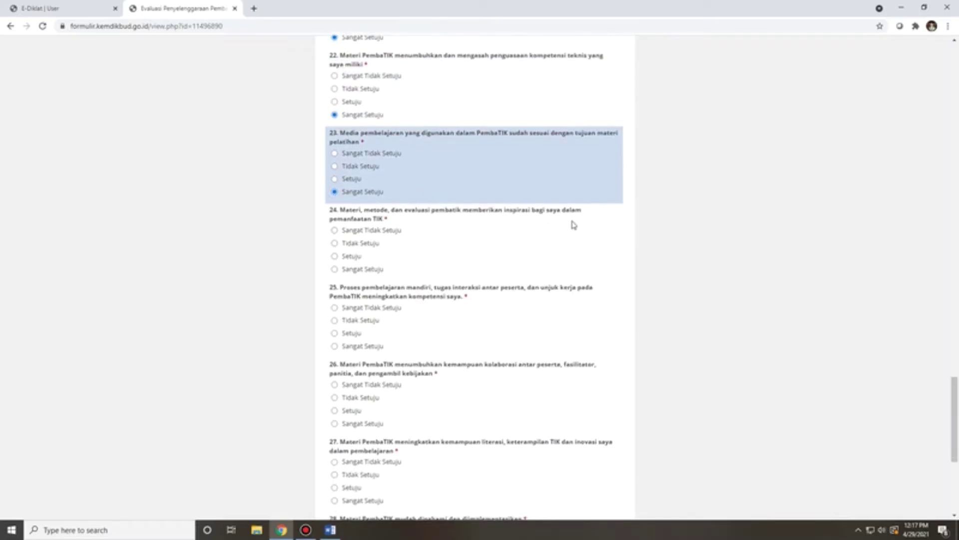
click(334, 268)
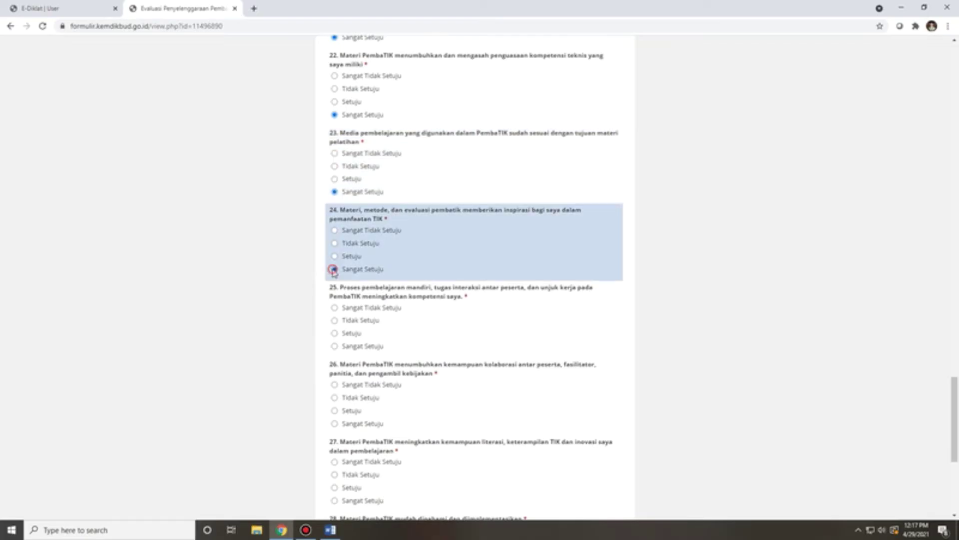
Answer questions 25 to 27, on the learning process, collaboration, and literacy, TIK skills and innovation, with Sangat Setuju
scroll(462, 286, down, 1)
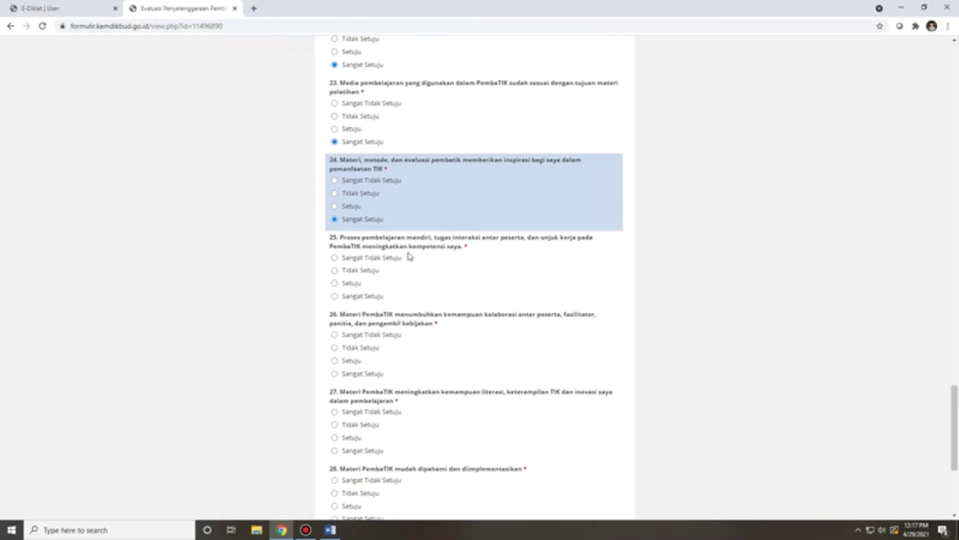
scroll(409, 256, down, 1)
click(336, 248)
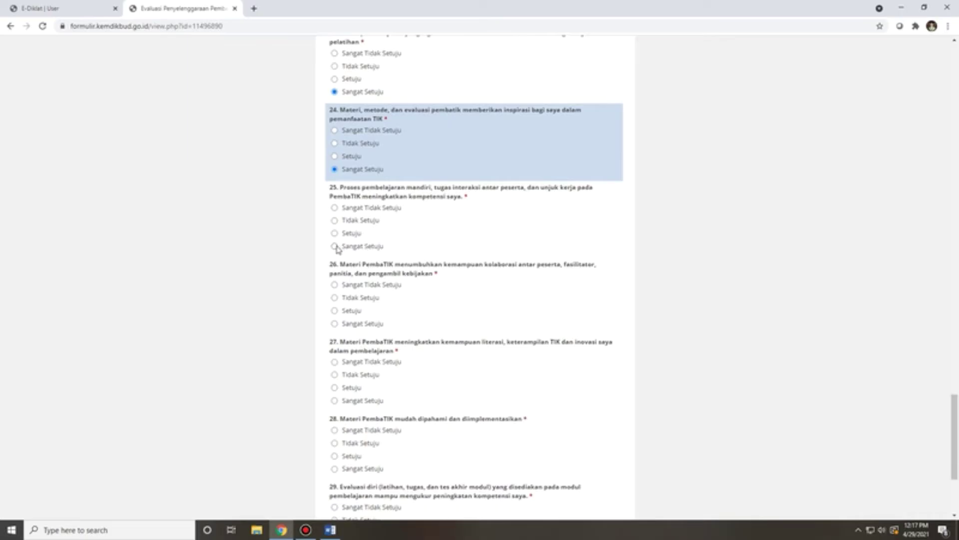
scroll(358, 250, down, 1)
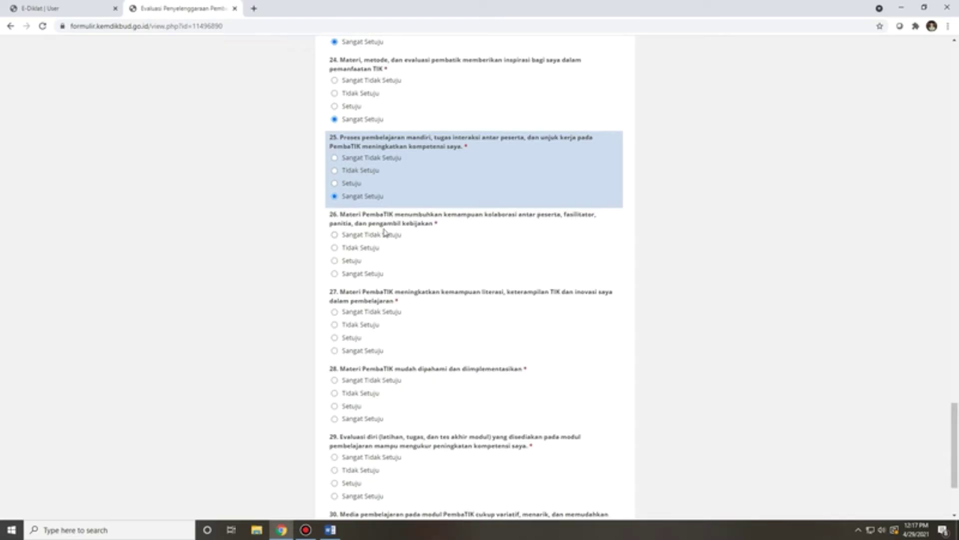
click(335, 274)
scroll(443, 278, down, 1)
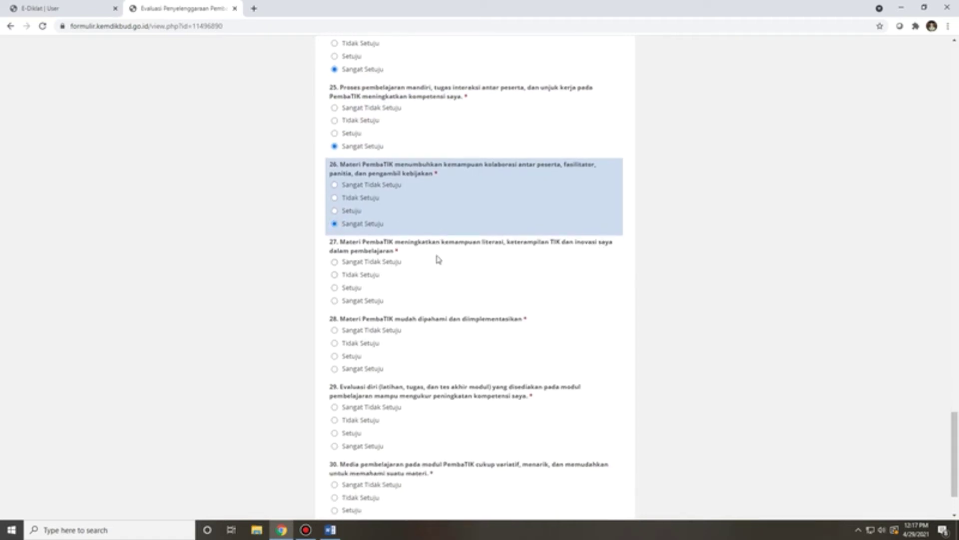
click(340, 305)
Answer questions 28 to 30, on ease of material, self-evaluation and module media, with Sangat Setuju and continue to the next page
scroll(340, 304, down, 1)
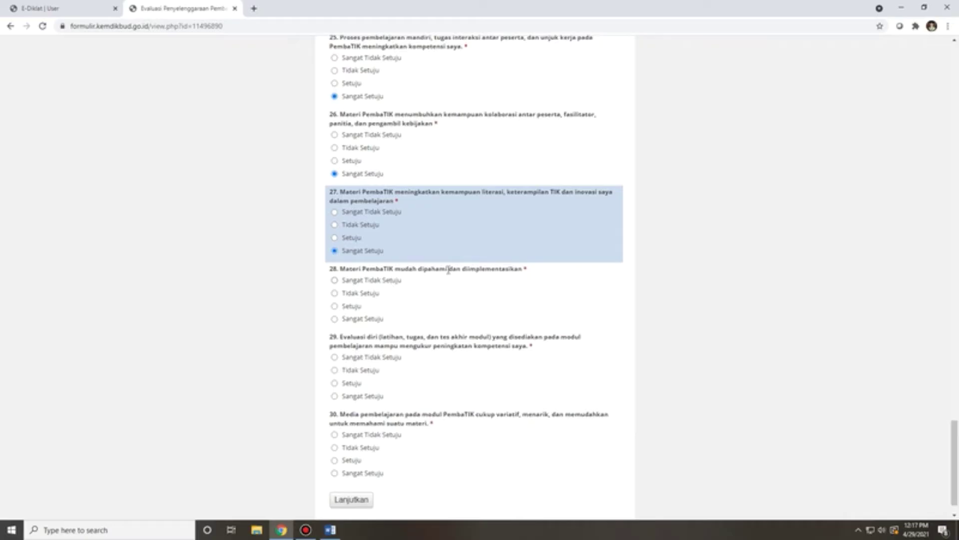
click(334, 318)
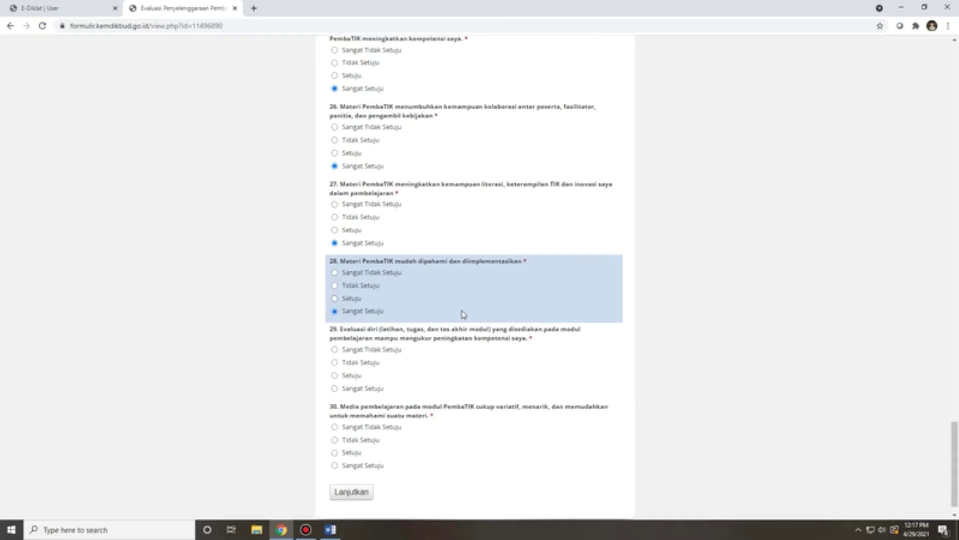
scroll(382, 305, down, 1)
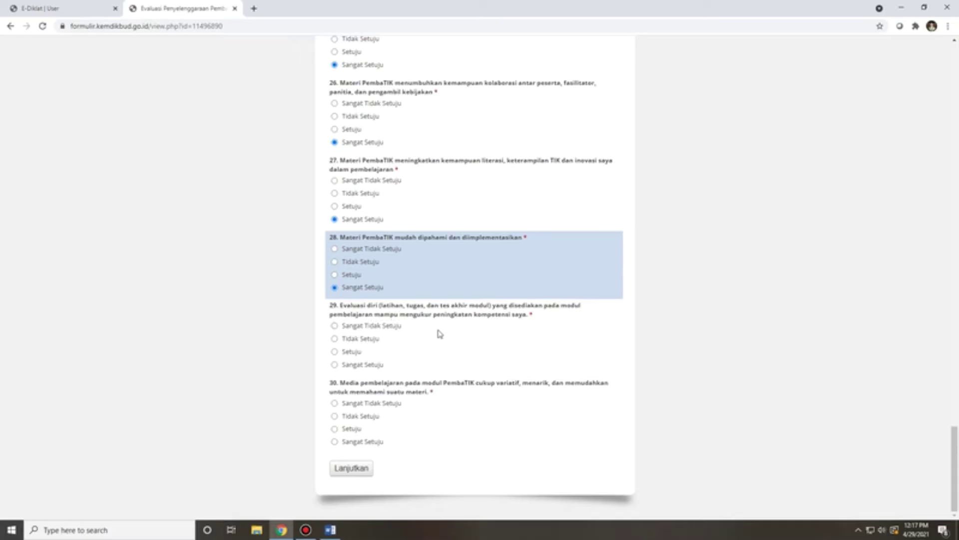
click(335, 365)
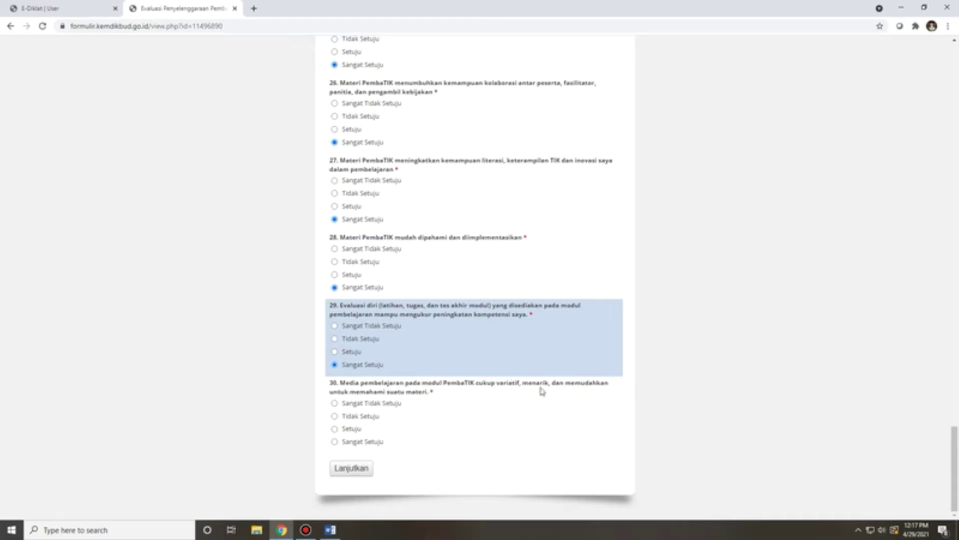
click(335, 442)
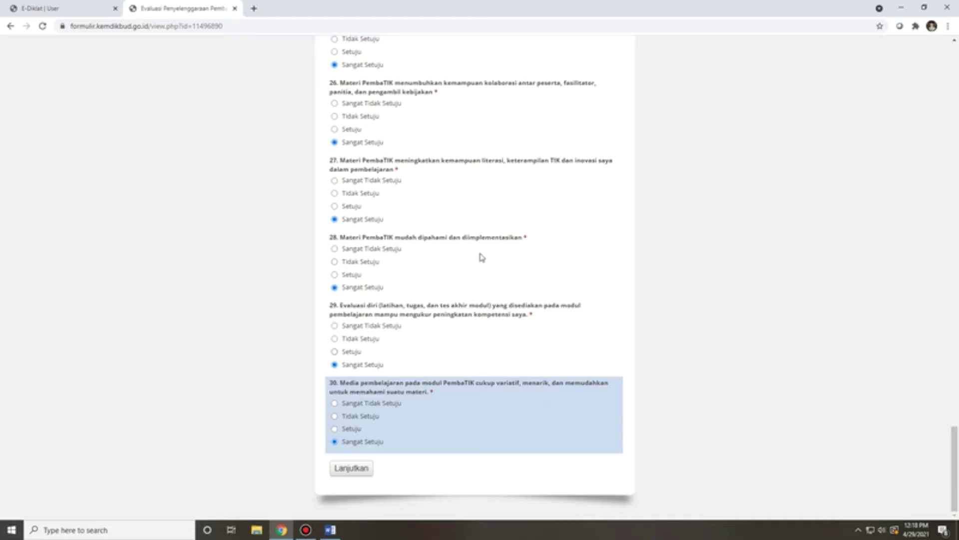
click(361, 472)
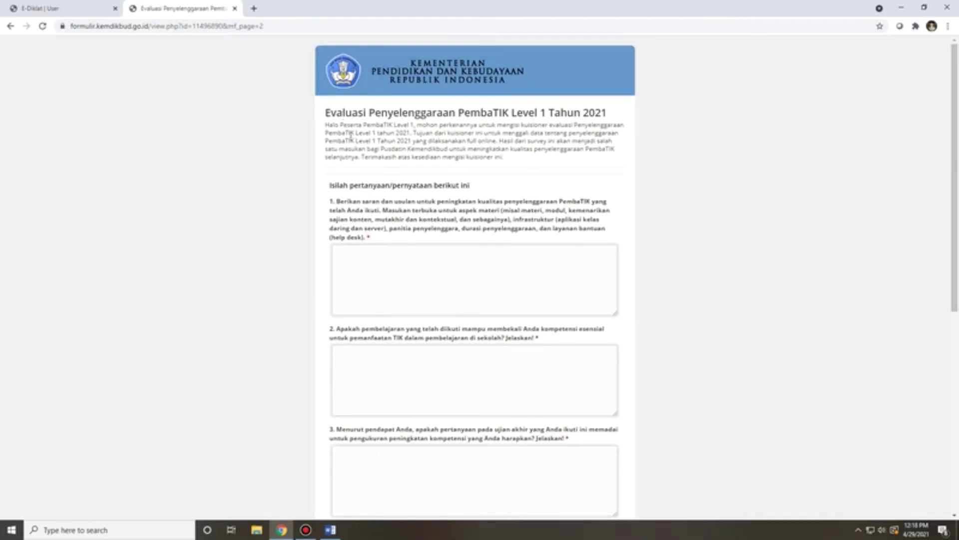
Answer essay question 1 with "Untuk materi sudah sangat baik namun perlu lagi penambahan materi-materi baru yang bersifat kontekstual dan uptudate."
scroll(350, 134, down, 1)
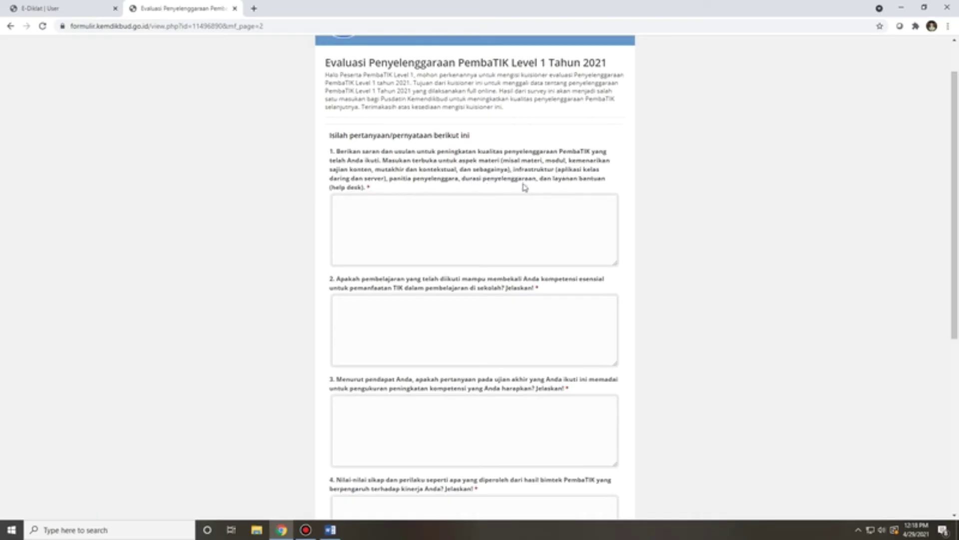
click(487, 219)
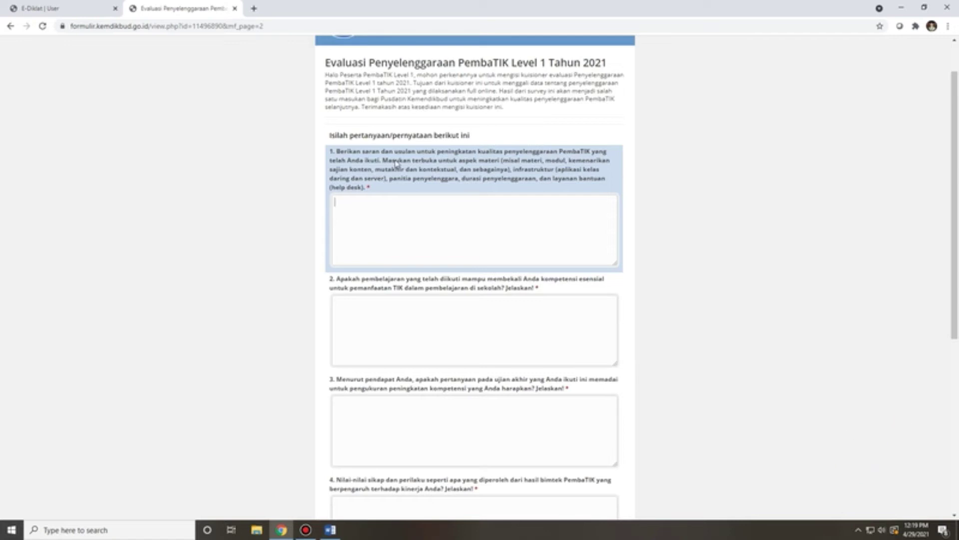
click(545, 207)
click(528, 217)
text(Untuk materi sudah sangat)
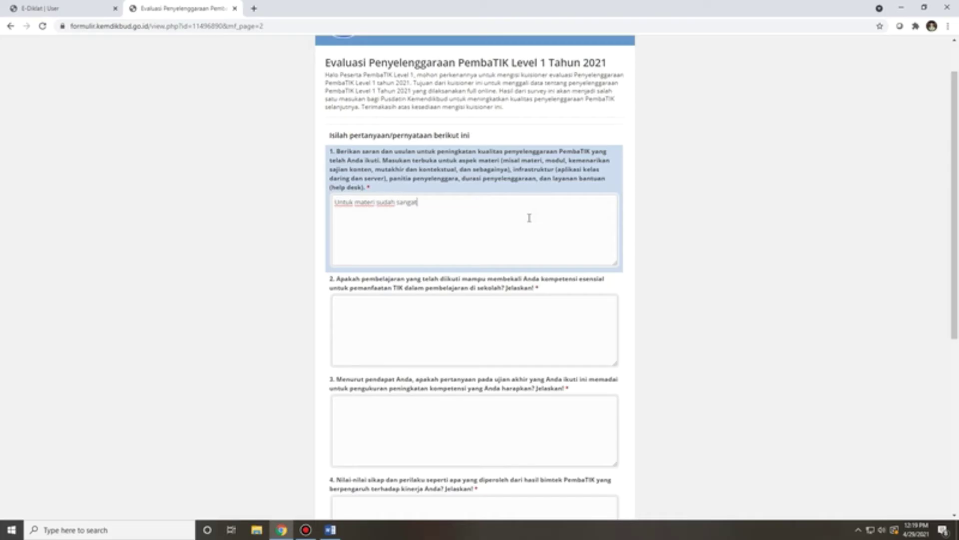
text( baik namun perlu lagi)
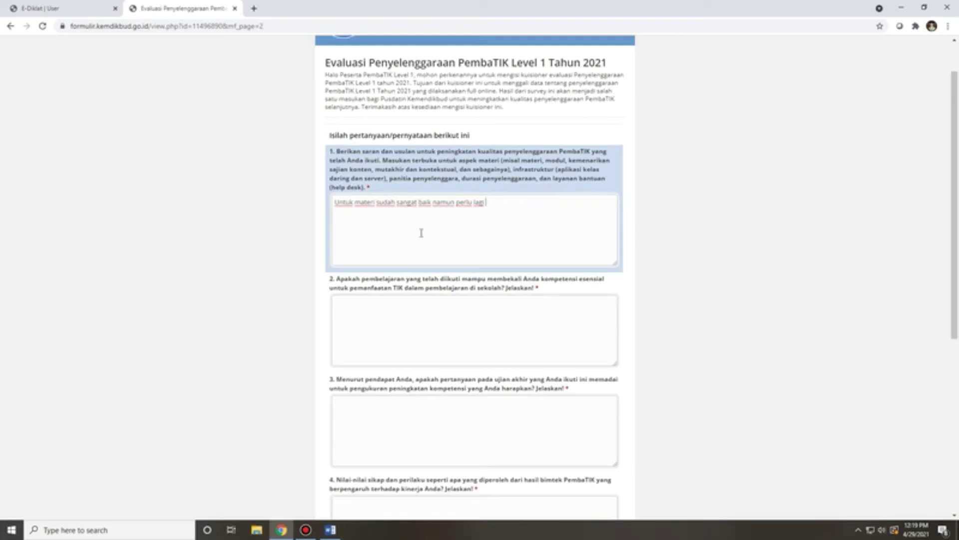
text( penambahan materi-materi baru yang)
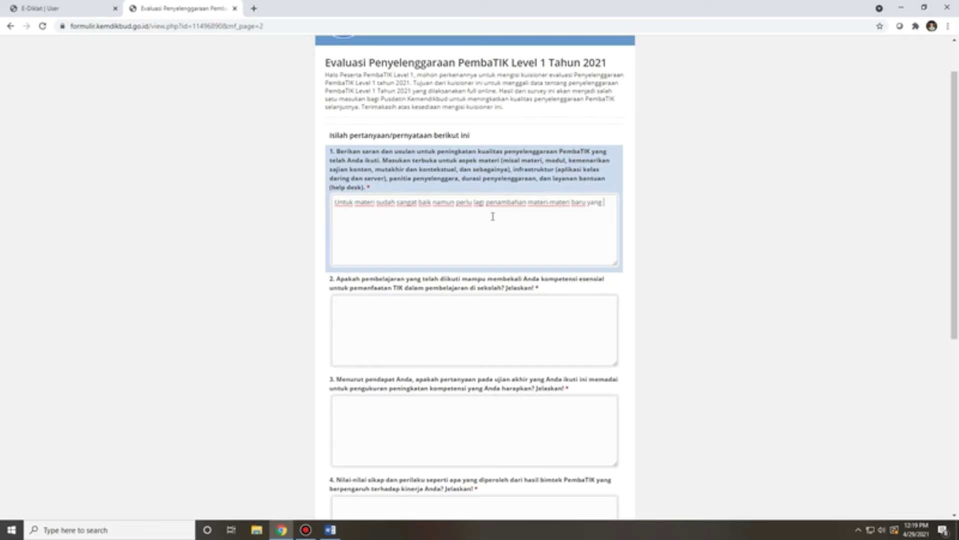
text( bersifat kon)
text(tek)
text(stual dan )
text(y)
text(up)
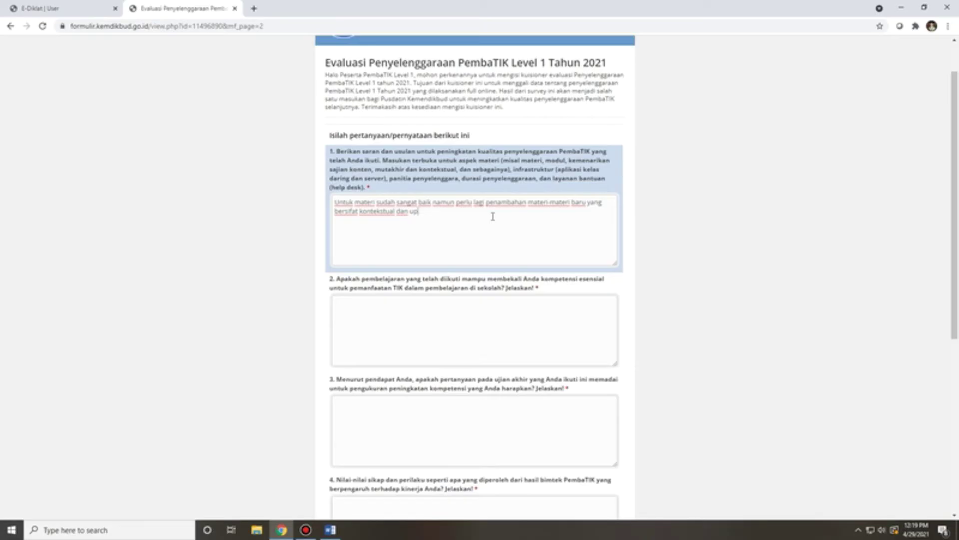
text(tudate.)
Add to answer 1 the sentence "Kalau bisa akses web sipatik di fokuskan pada aplikasi berbasios android dan IOS."
scroll(475, 219, up, 1)
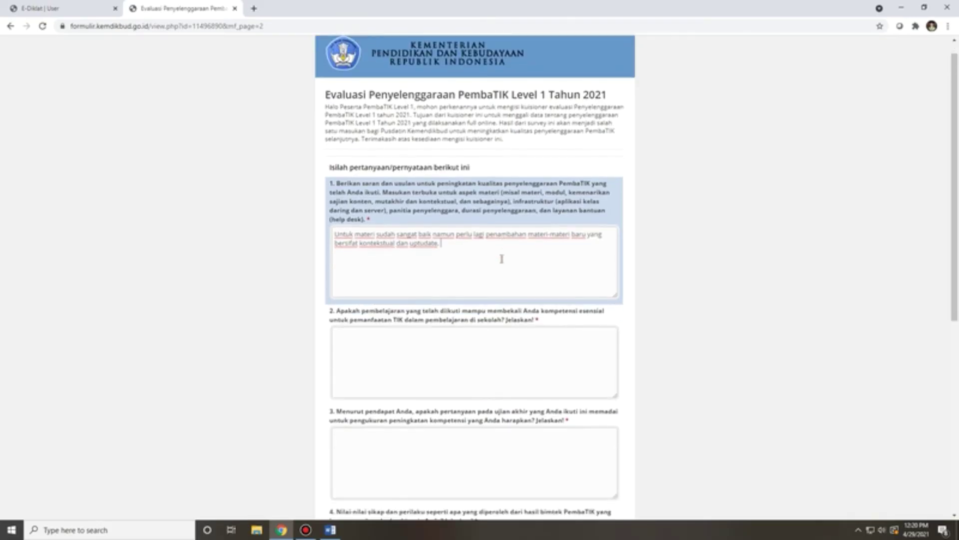
scroll(502, 258, down, 1)
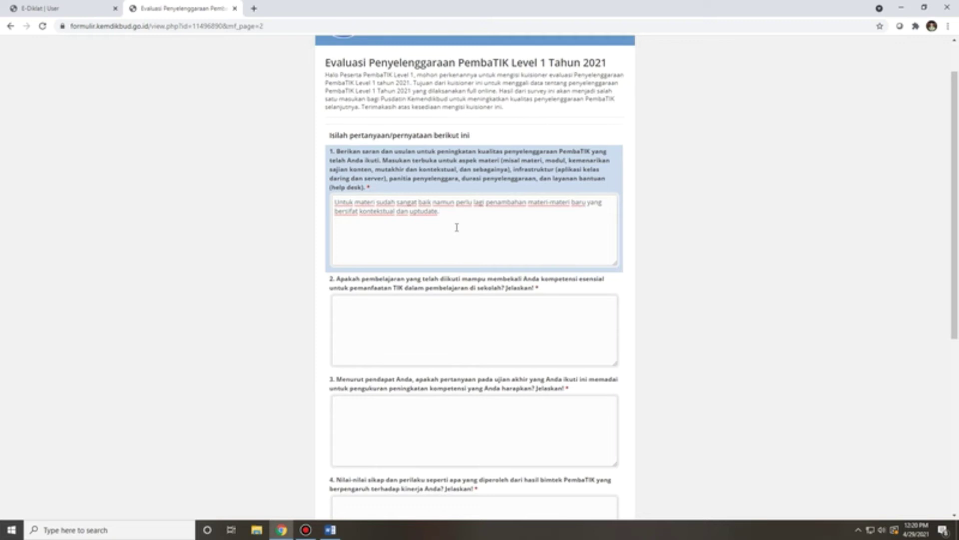
text(Kalau bisa)
text(akses simpa)
text(ty)
key(BackSpace)
key(BackSpace)
key(BackSpace)
text(web sipatik di )
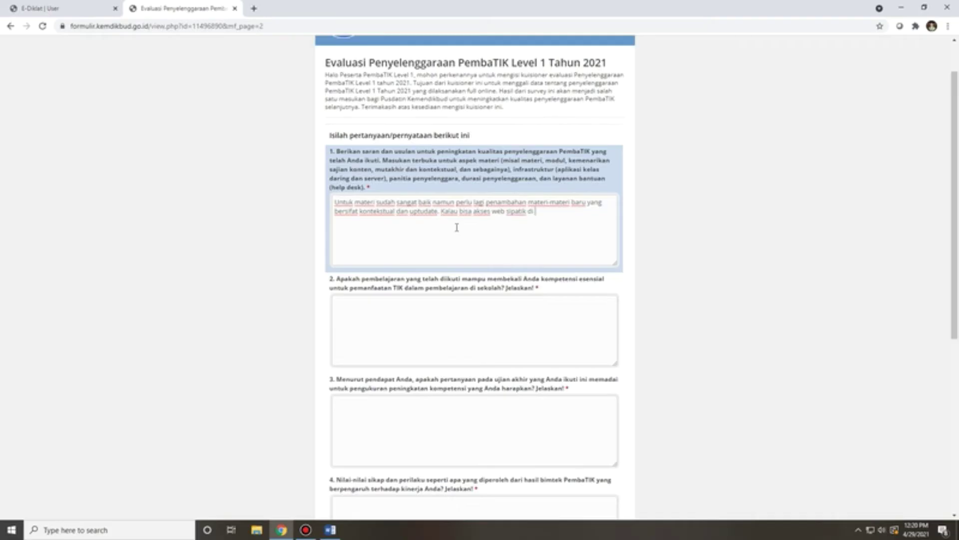
text(fokuskan pada aplikasi berb)
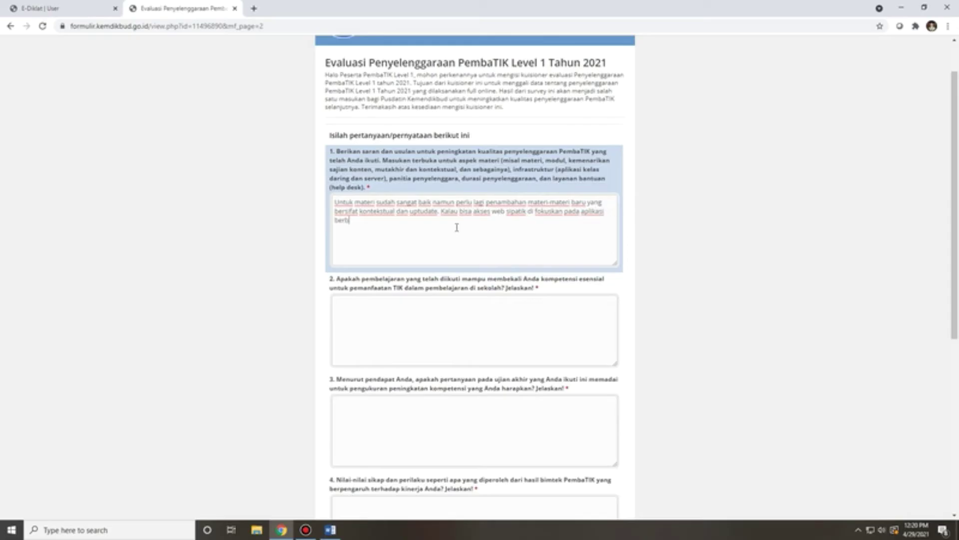
text(asios android dan)
text( IOS)
text( saja.)
key(BackSpace)
key(BackSpace)
key(BackSpace)
Answer essay question 2 with "Sudah. Karena materi yang ada dalam modul sudah mencakup materi dasar kemanpuan TIK Guru abad 21."
scroll(460, 250, down, 2)
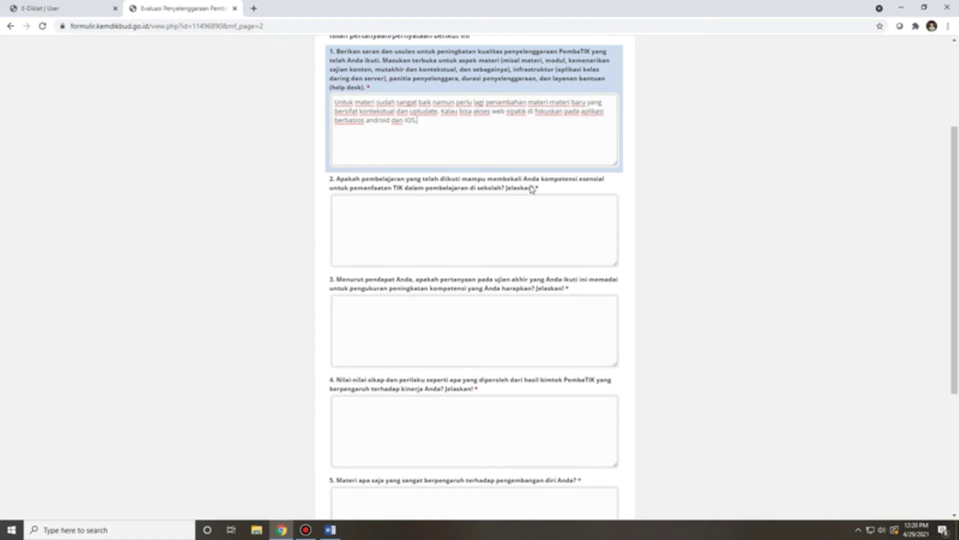
click(532, 220)
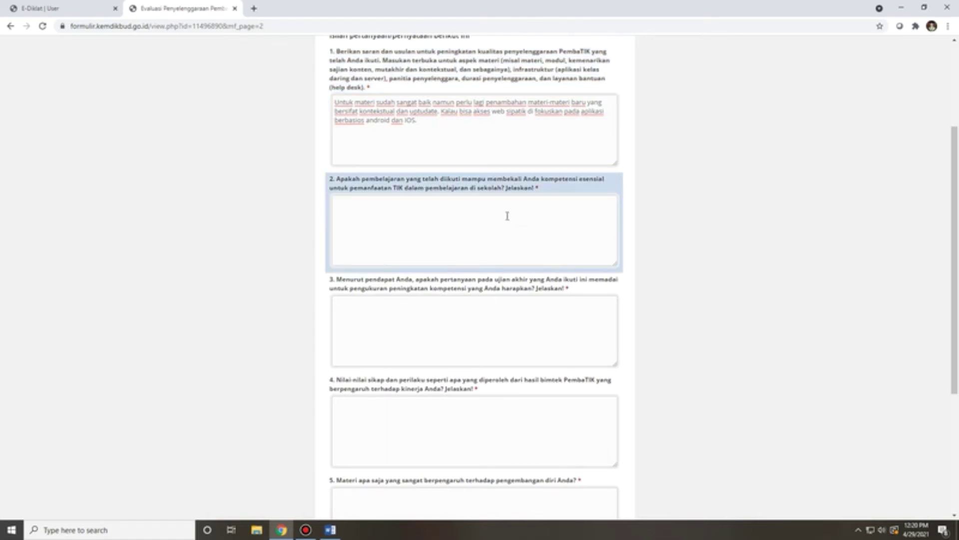
click(467, 214)
text(udah. Karena materi yang ada dala)
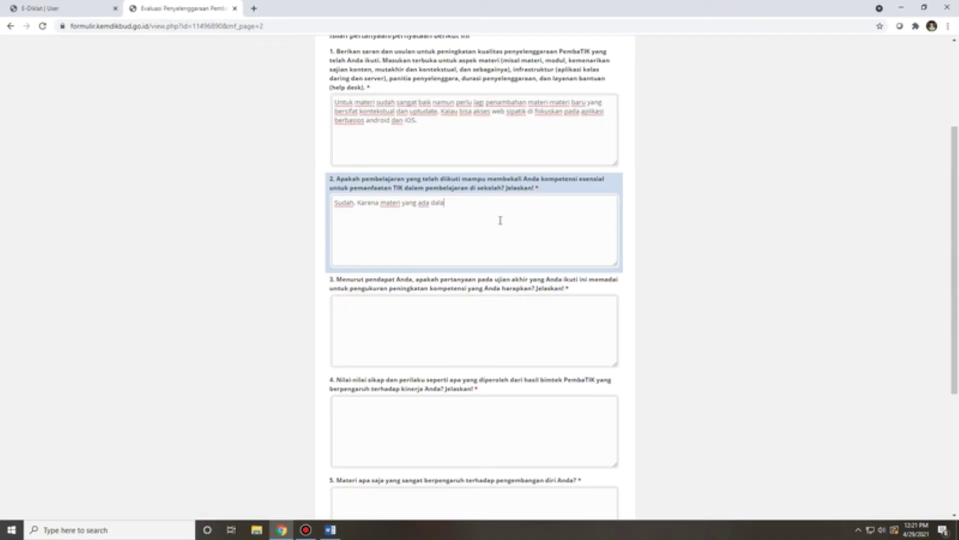
text(m modul sudah m)
text(encakup )
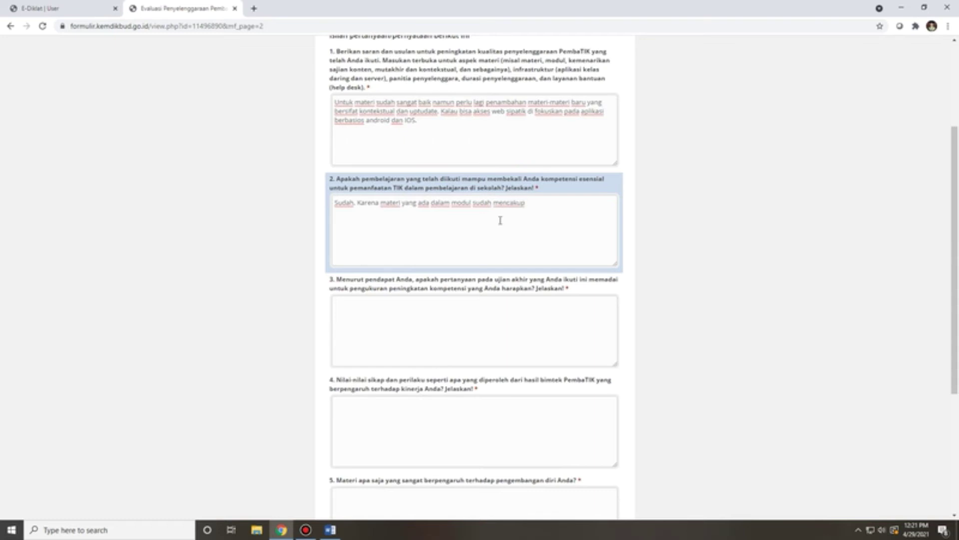
text(materi dasa)
text(r kemampu)
text(an)
text(n TI)
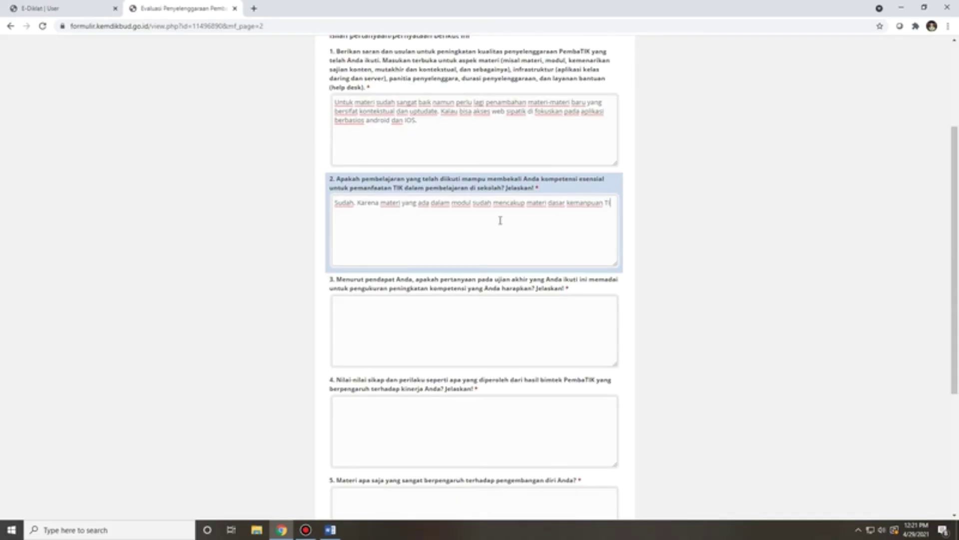
text(K Guru abad 21.)
Begin the answer to essay question 3, on the final exam, with "Menurut saya pertanyaannnya terlalu mudah dan sederhana,"
scroll(500, 221, down, 2)
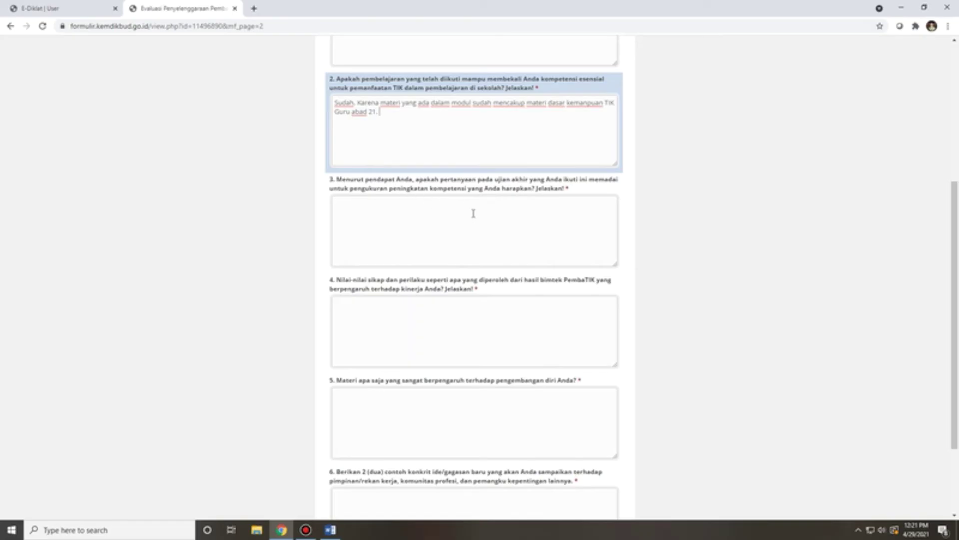
click(490, 216)
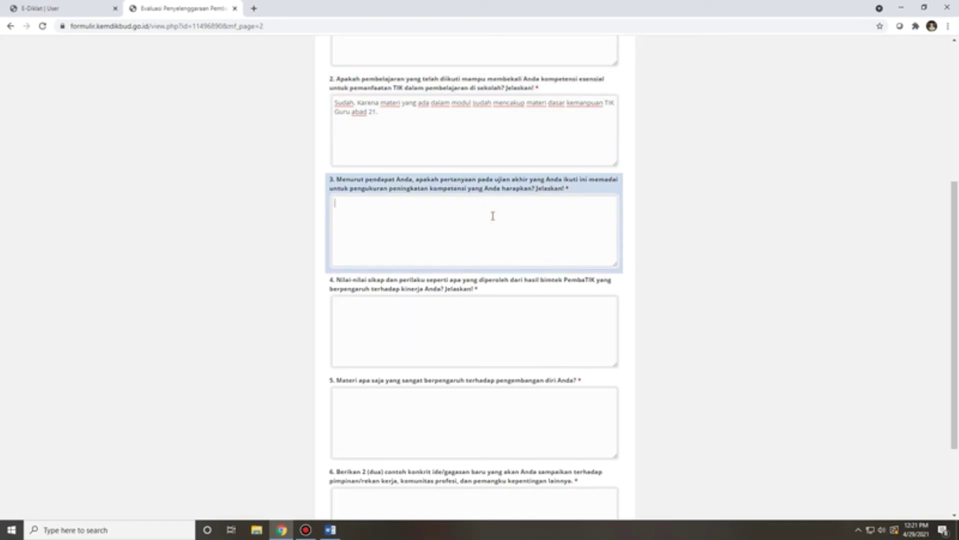
click(549, 223)
text(Menurut saya pertanyaannn)
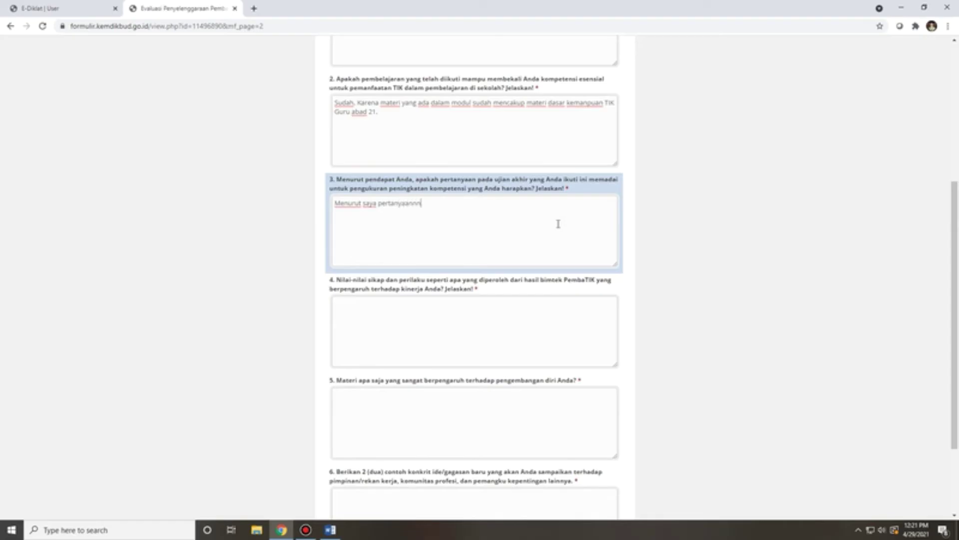
text(ya terlalu mudah dan sed)
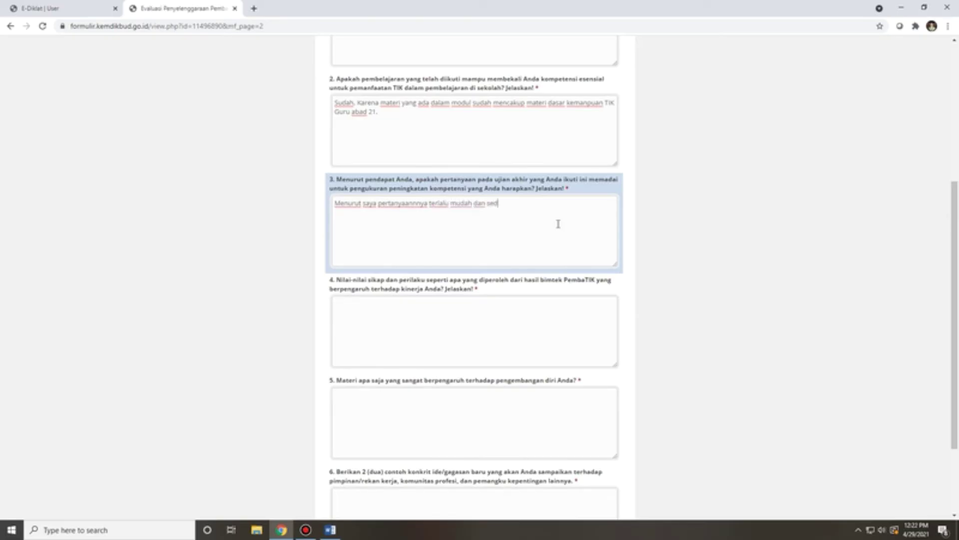
text(erhana, tidak menggamba)
key(BackSpace)
key(BackSpace)
key(BackSpace)
key(BackSpace)
key(BackSpace)
key(BackSpace)
key(BackSpace)
key(BackSpace)
key(BackSpace)
key(BackSpace)
key(BackSpace)
key(BackSpace)
key(BackSpace)
key(BackSpace)
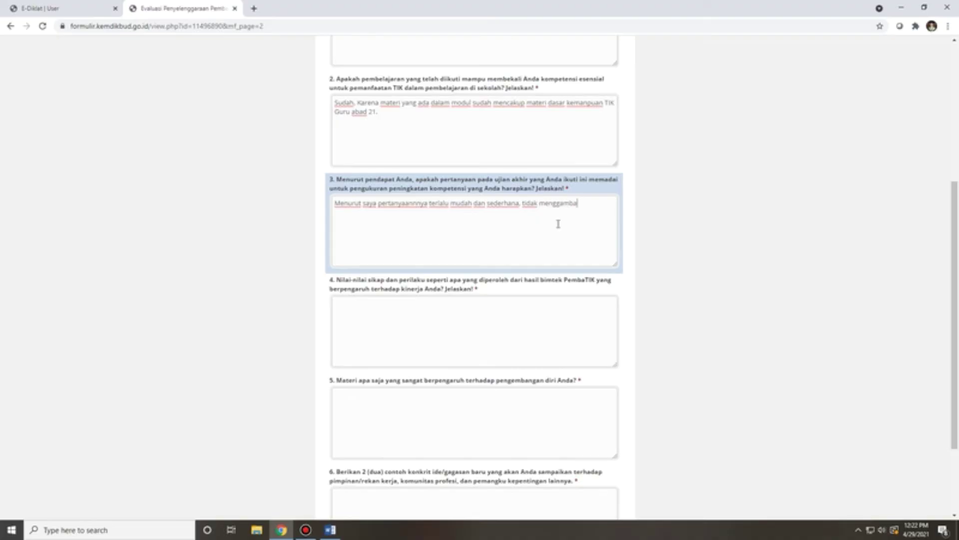
Continue answer 3 with "belum menggambarkan pertanyaan yang meningkatkan proses berfikir seperti soal-soal HOTS. kalau bisa soal-soalnya di variasikan."
text(belum menggambarkan pertanyaan yang menin)
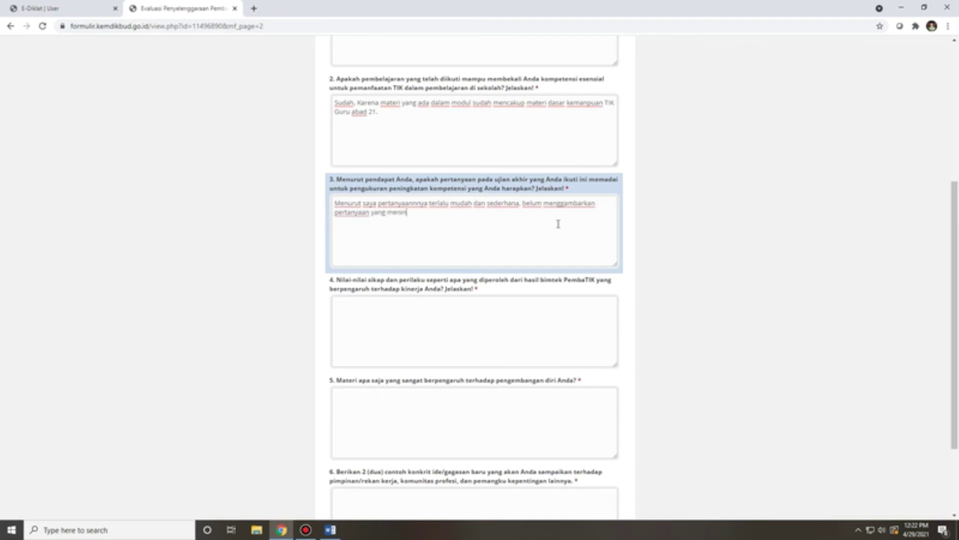
text(gkatkan proses berfikir)
text(sep)
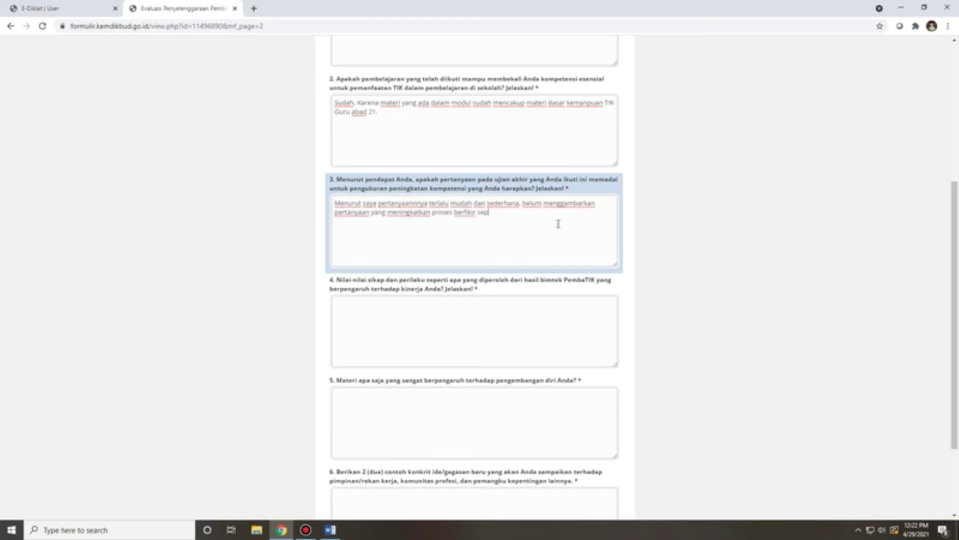
text(erti soal-soal HOTS. kalau bisa so)
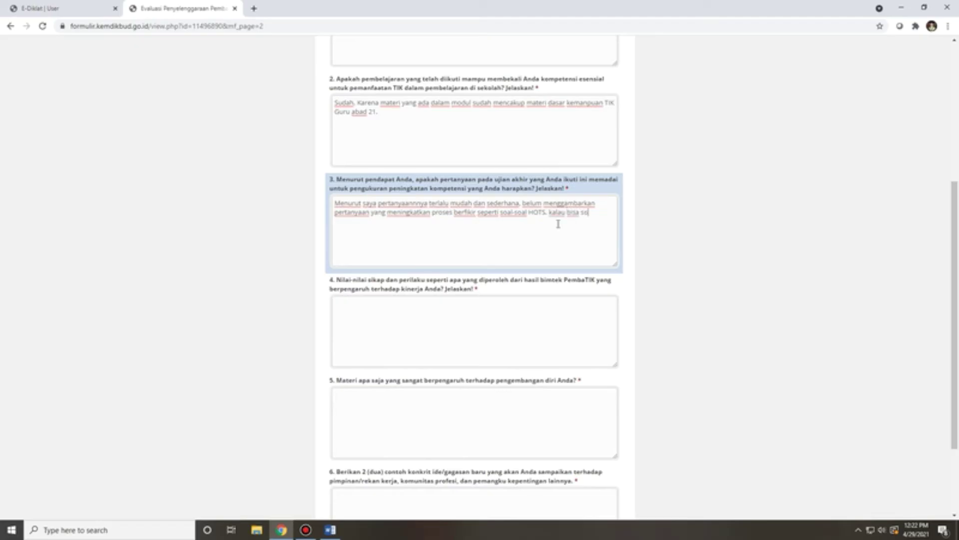
text(al-soalnya di variasikan.)
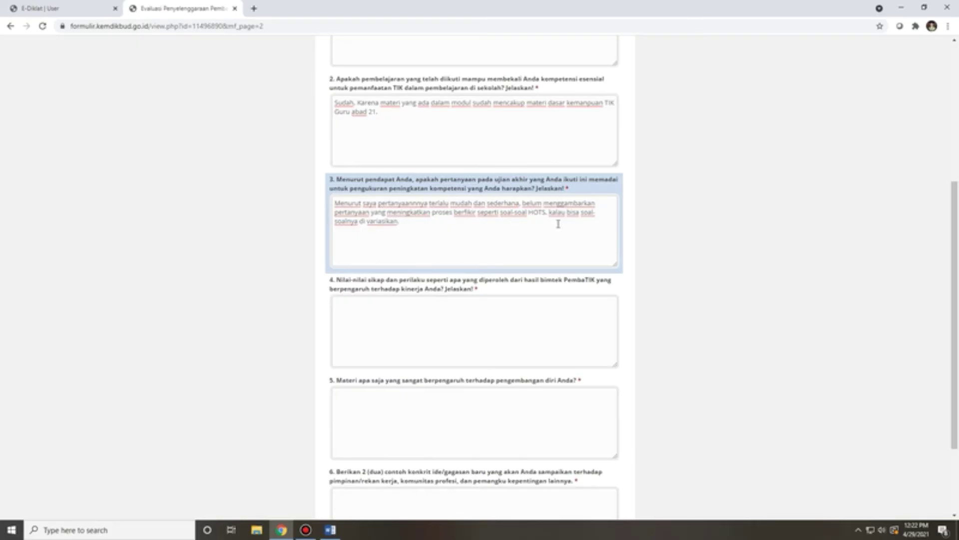
Answer essay question 4, on attitudes and behaviour gained, with "Disiplin, jujur, Tekun, dan bersungguh-sungguh."
scroll(606, 288, down, 2)
click(404, 200)
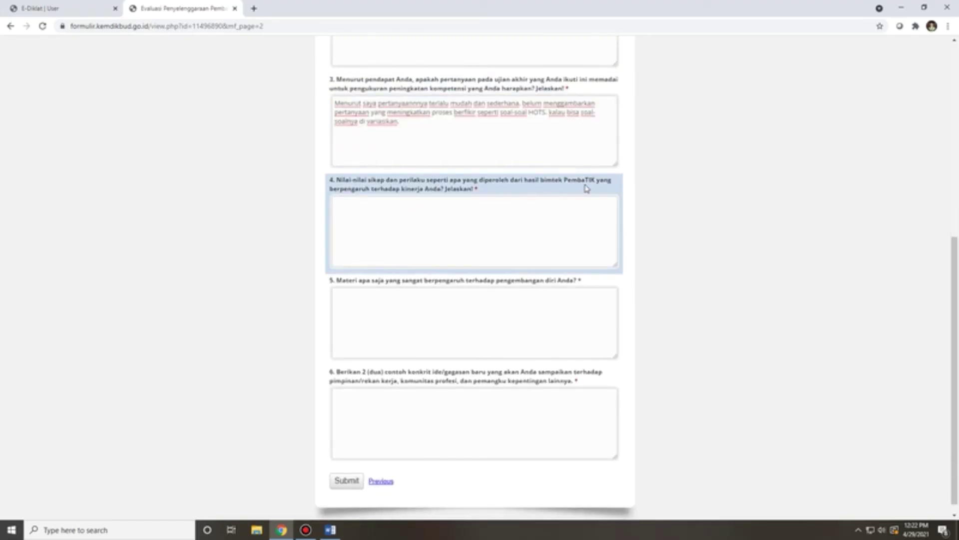
click(458, 226)
text(Disiplin. Jujur. Tekun, dan bekle)
key(BackSpace)
key(BackSpace)
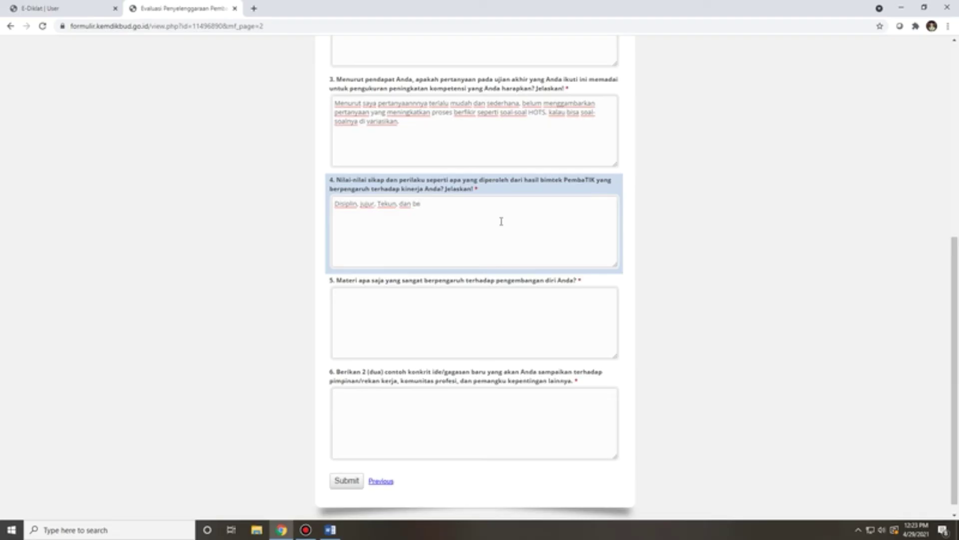
text(rsungguh-sungguh.)
Answer essay question 5, on the most influential material, with "Materi tentang episode program kemdikbud an akun pembelajaran belajar.id"
scroll(465, 245, down, 1)
click(447, 311)
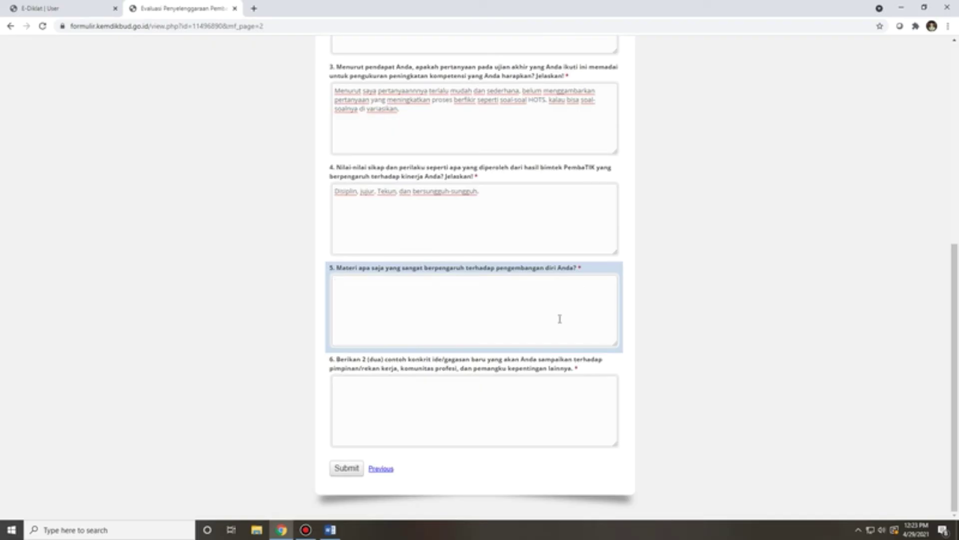
text(Matari tentang)
text( orogram)
key(Left)
key(Left)
key(Left)
key(Left)
key(Left)
key(Left)
key(Left)
text(eptoode)
key(Right)
key(Right)
key(Right)
key(Right)
key(Right)
key(Right)
key(Right)
key(Right)
text(kemdikbud a)
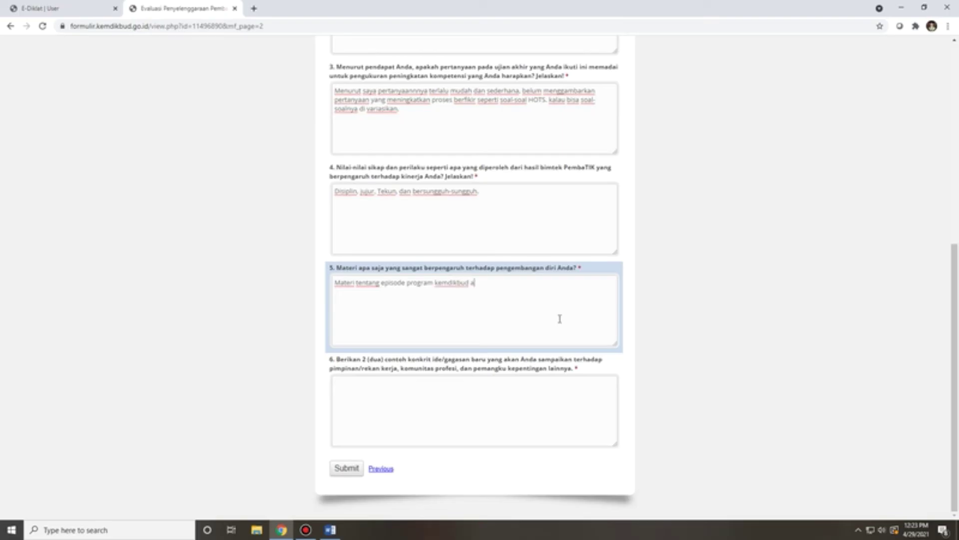
text(n akun bpembelajaran belajar.id)
Begin answer 6 with "1. Kalau bisa pembatik level 1 ini diwajibkan untuk seluruh guru yang ada di indonesia. SUpaya guru-"
click(419, 411)
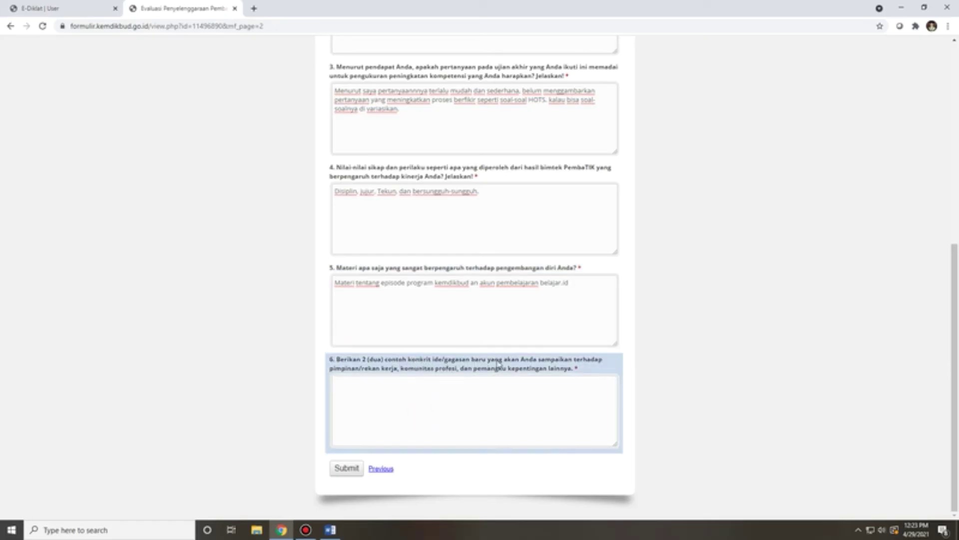
click(463, 400)
text(Kala)
text(1.)
text( Kalau bisa )
text(pemba)
text(tik levbe)
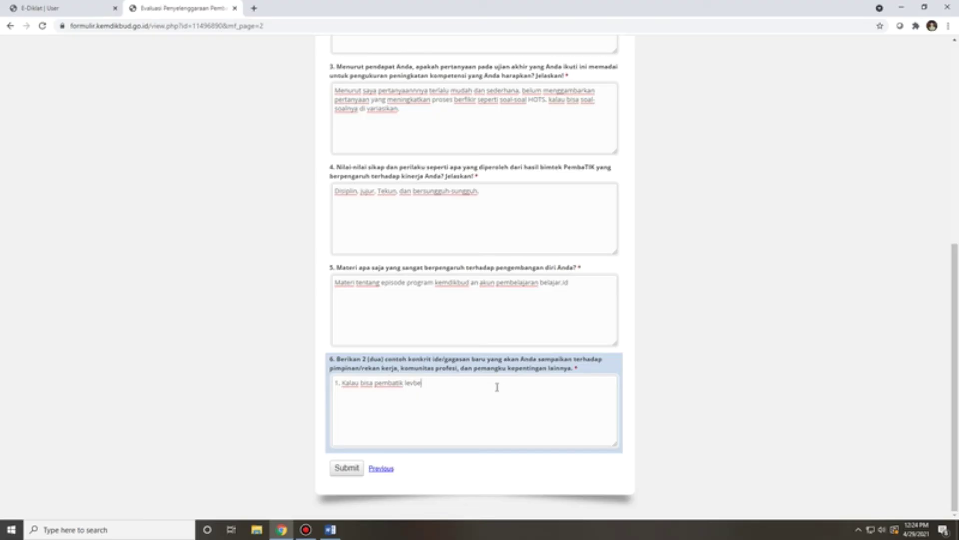
text( 1 ini diwajibkan untuk seluruh guru yang ada di indonesia. SUpaya guru-)
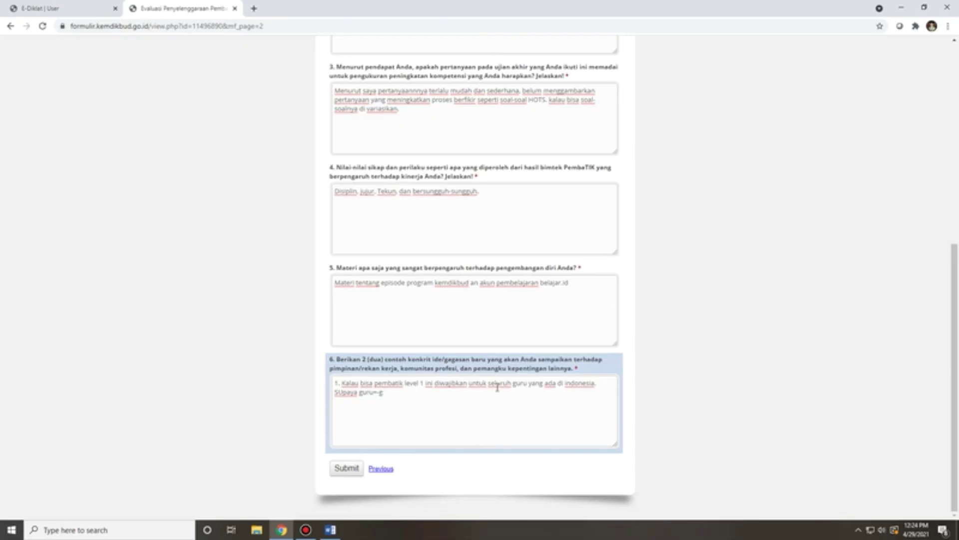
Complete the first idea in answer 6 so its second sentence reads "SUpaya guru-guru memiliki kemampuan pengetahuan TIK dalam pembelajaran."
text(guru bisa menggunaka)
key(BackSpace)
key(BackSpace)
key(BackSpace)
key(BackSpace)
key(BackSpace)
key(BackSpace)
key(BackSpace)
key(BackSpace)
key(BackSpace)
key(BackSpace)
key(BackSpace)
key(BackSpace)
text(memiliki kemampuan )
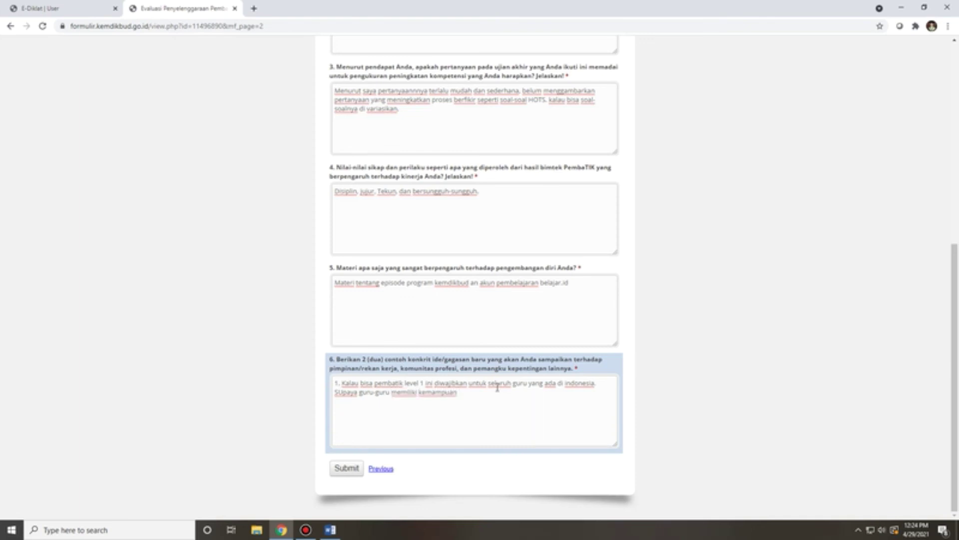
text(pengetahuan TIK dalam p)
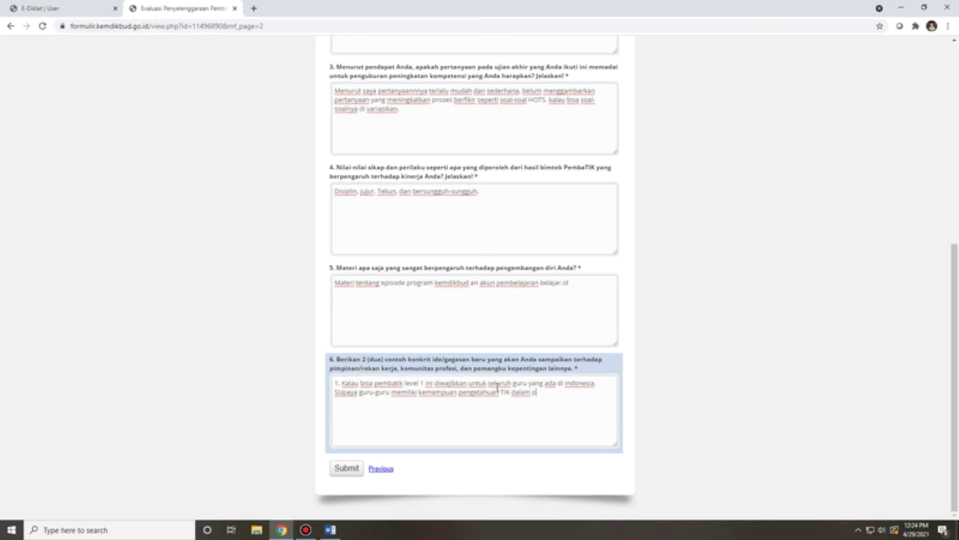
text(embelajaran. )
Add idea 2 to answer 6: "Pelatihan TIK untuk guru seharusnya diperbanyak lagi karena banyak guru yang sampai saat ini belum menguasai TIK."
text(2.)
text(Pelatih)
text(an TIK untuk gur)
text(u se)
text(harusnya)
text( diperbanyak)
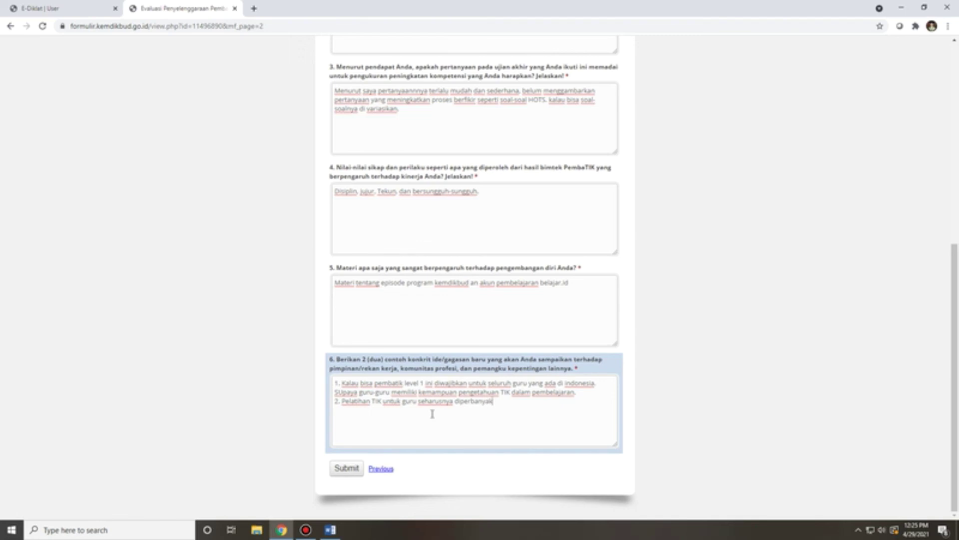
text( lagi karena banyak gue)
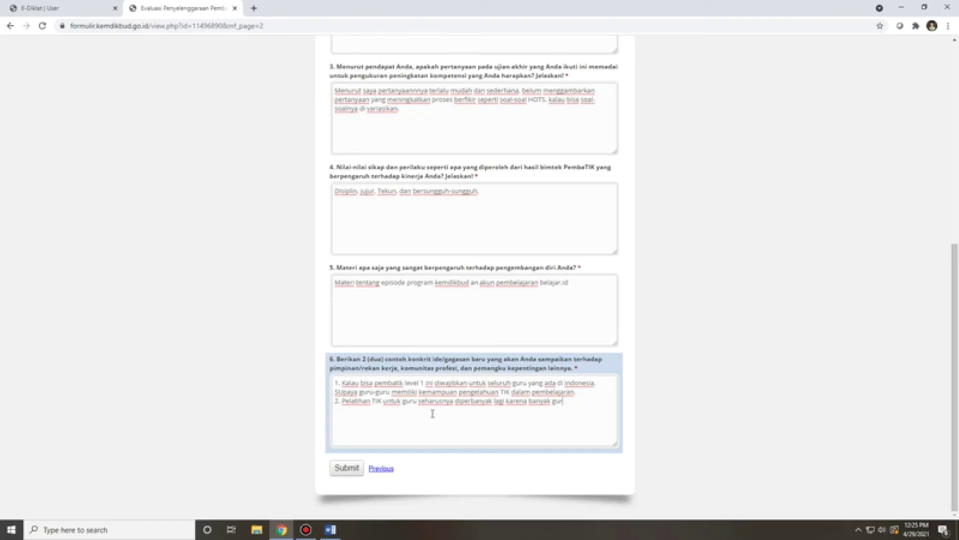
text( yang sampai saat ini belum mengu)
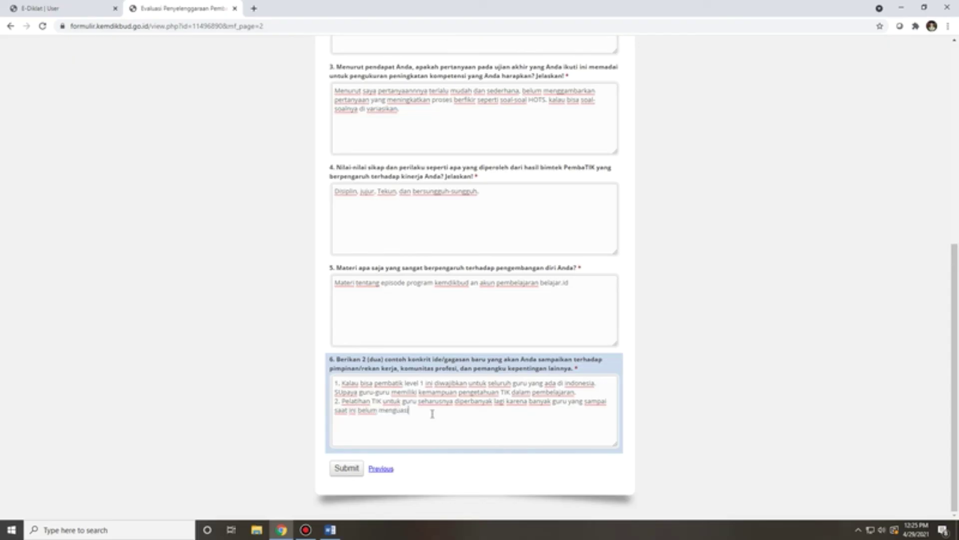
text(asai TIK)
Review the essay answers and submit the PembaTIK evaluation questionnaire
scroll(605, 335, up, 7)
scroll(604, 336, down, 7)
click(335, 472)
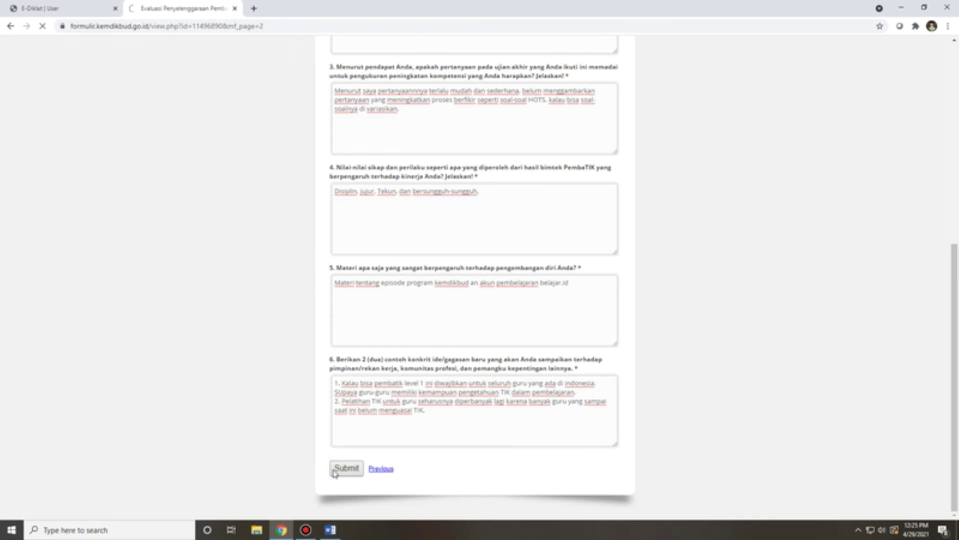